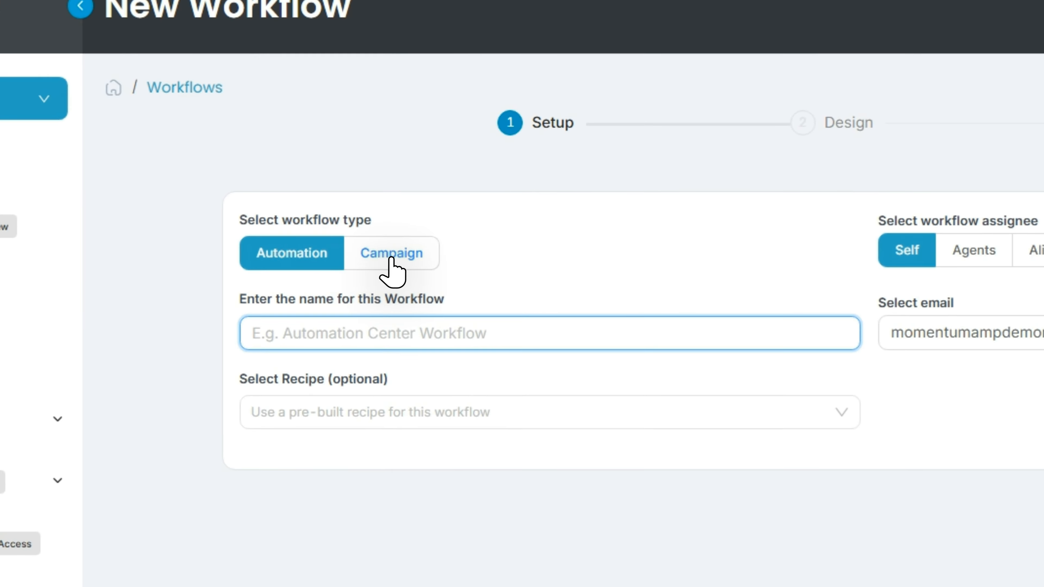
# Set up a campaign workflow named "President's Day - Out of Office Notice" and continue to the design stage.
pyautogui.click(357, 250)
pyautogui.click(351, 283)
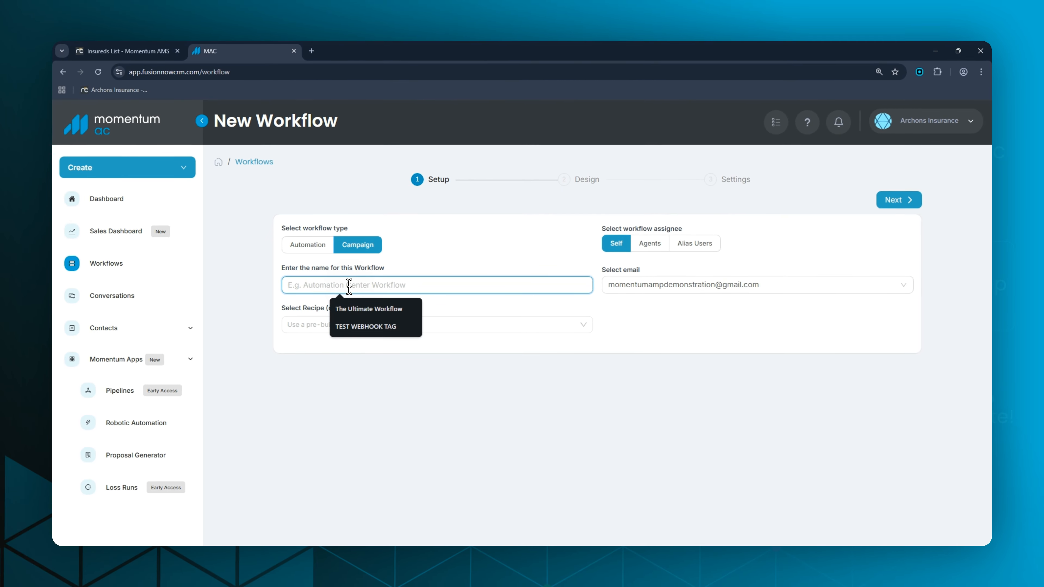
pyautogui.write('Press')
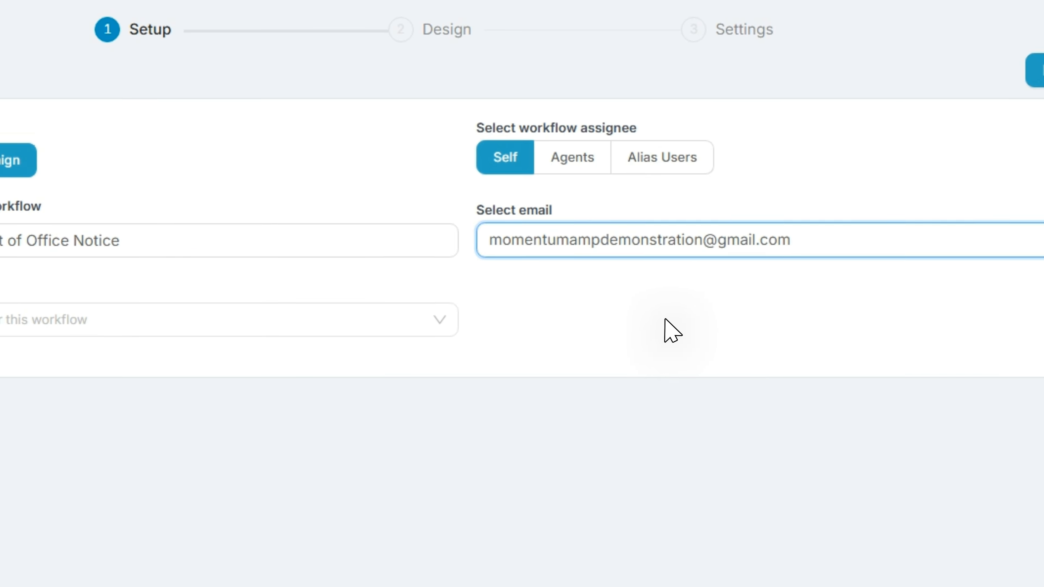
pyautogui.click(854, 214)
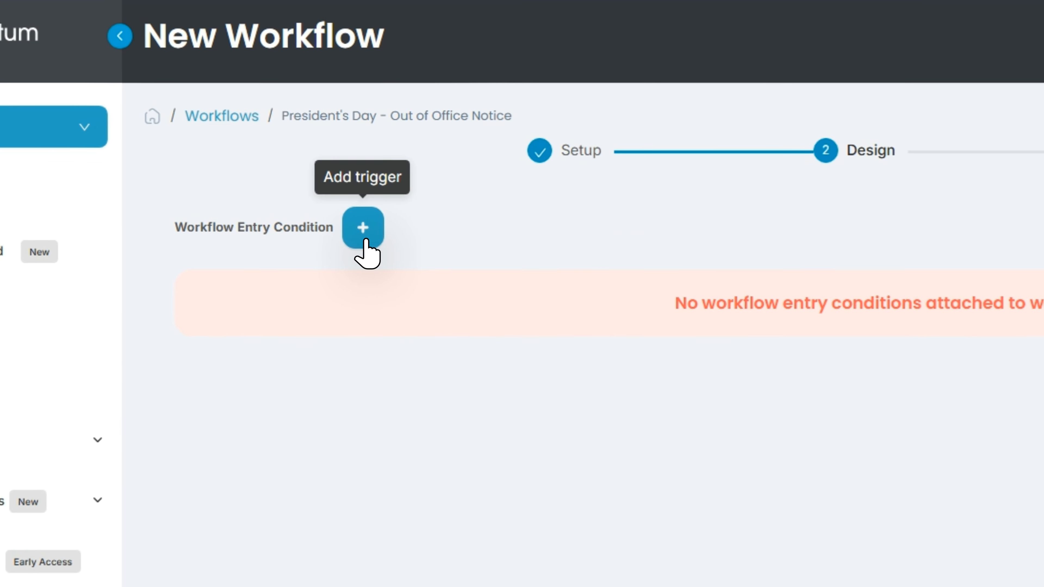
# Add a workflow entry condition for the Insured category and schedule the campaign date as 02/13/2026.
pyautogui.click(366, 240)
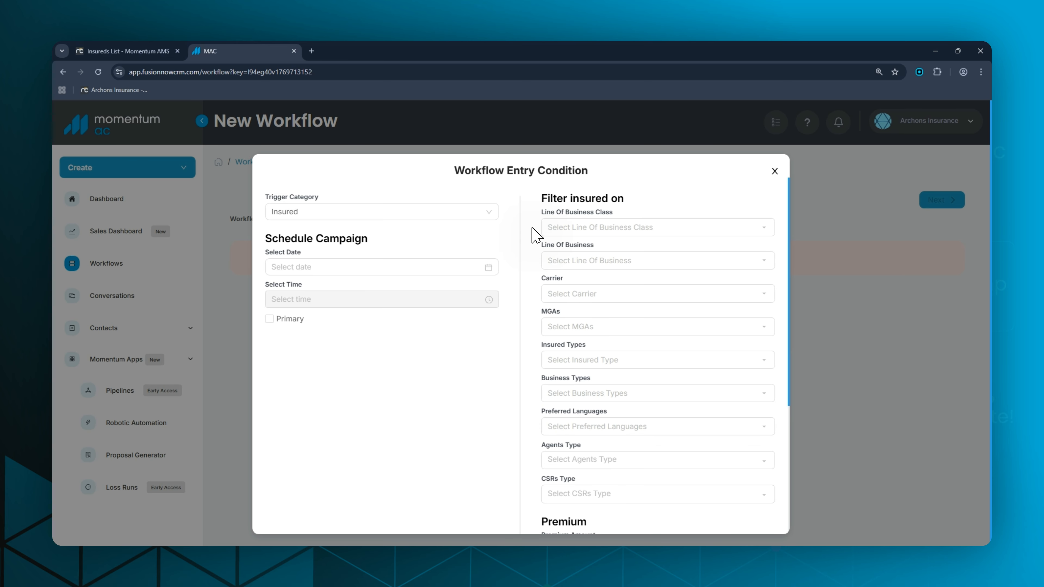
pyautogui.click(472, 267)
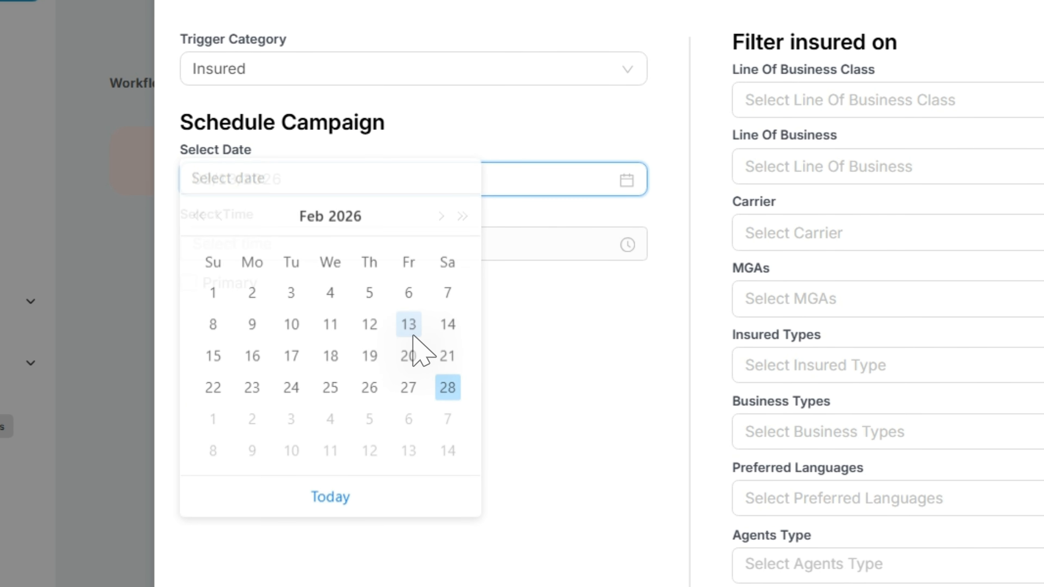
pyautogui.click(380, 342)
pyautogui.click(349, 256)
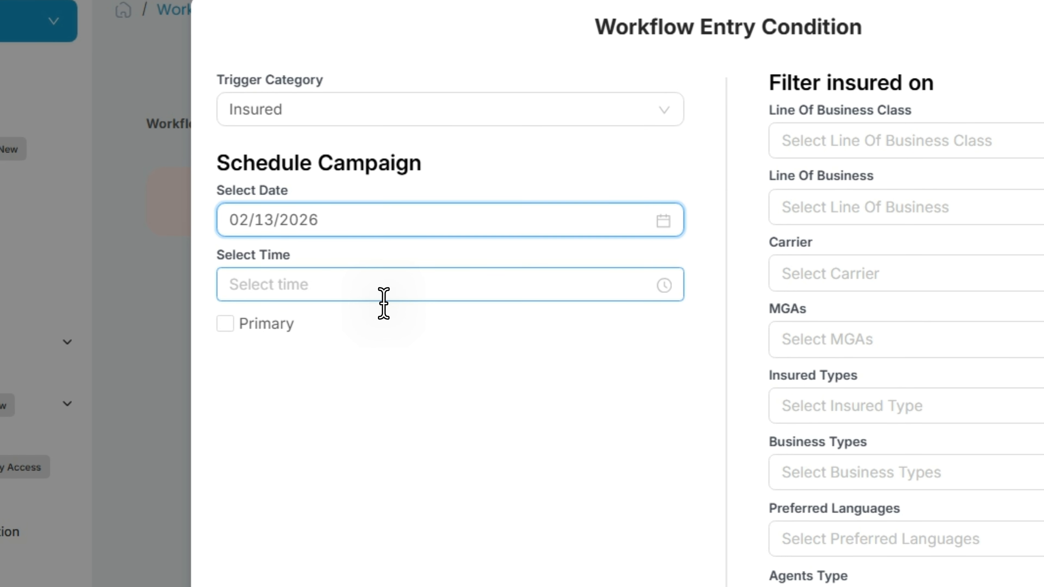
# Set the campaign's send time to 10:00 am.
pyautogui.click(385, 303)
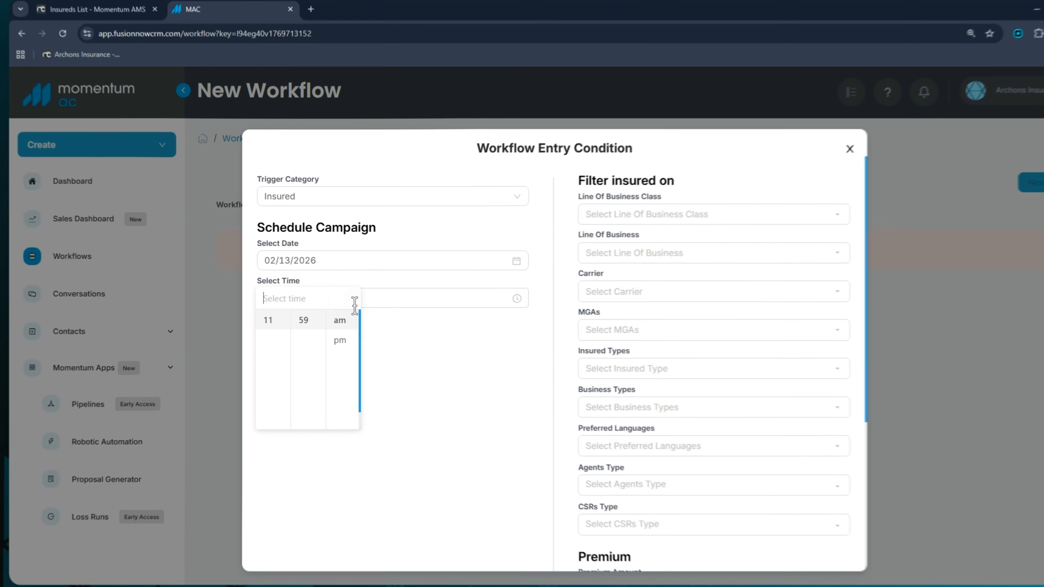
pyautogui.scroll(1, 297, 330)
pyautogui.scroll(3, 280, 350)
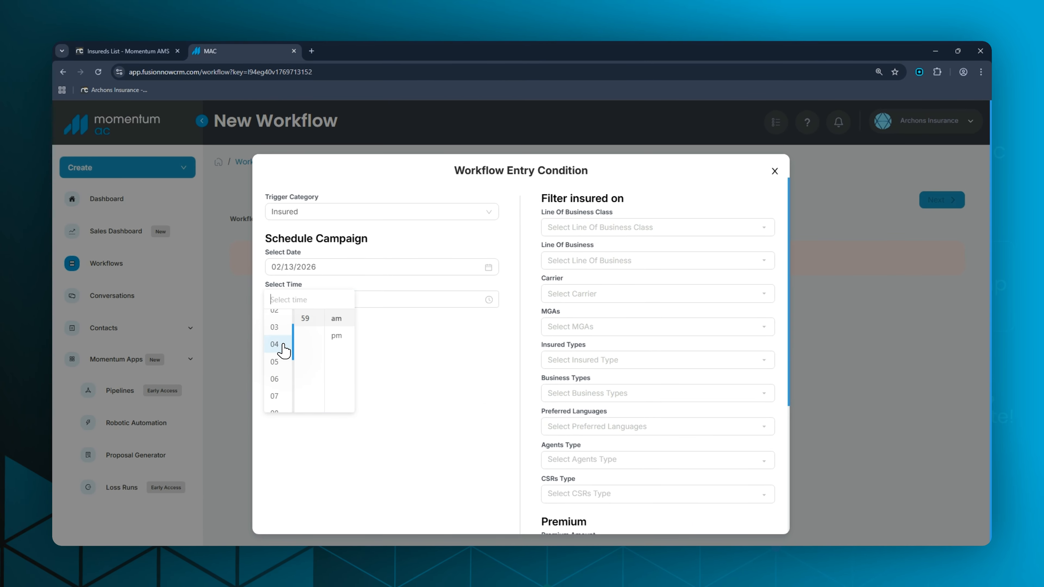
pyautogui.scroll(-5, 284, 353)
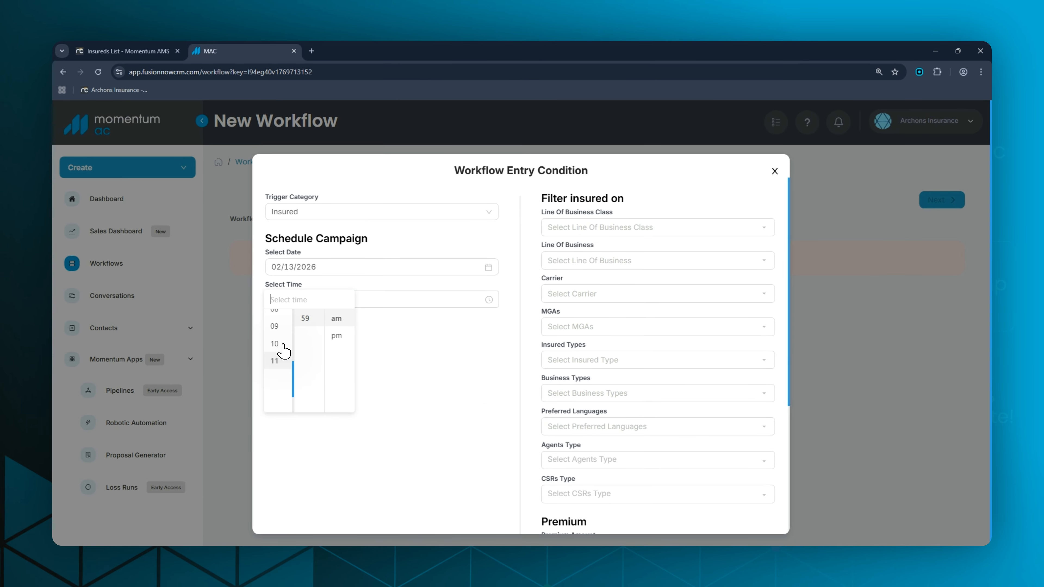
pyautogui.click(283, 350)
pyautogui.scroll(3, 311, 342)
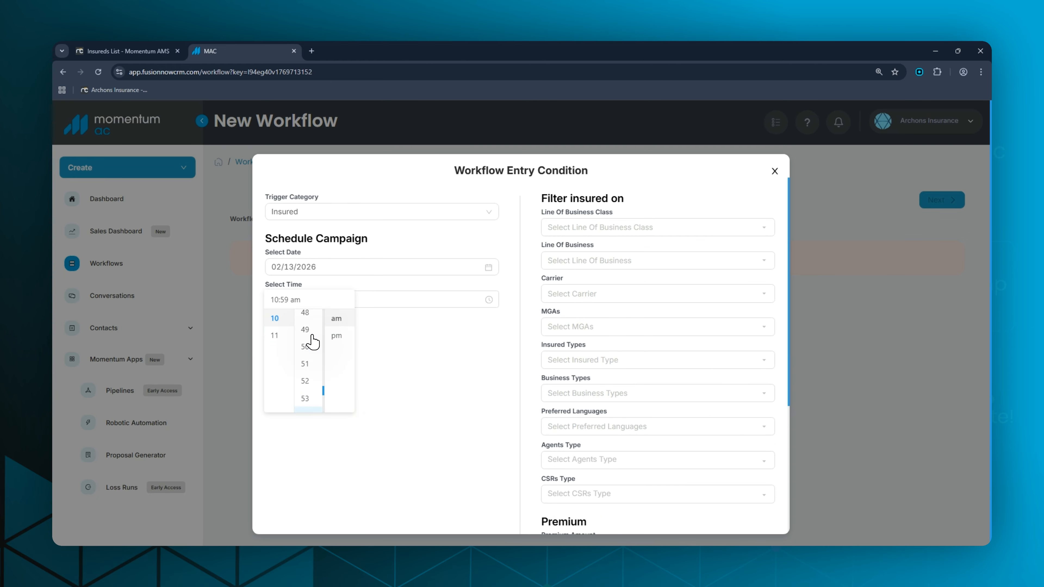
pyautogui.scroll(3, 314, 347)
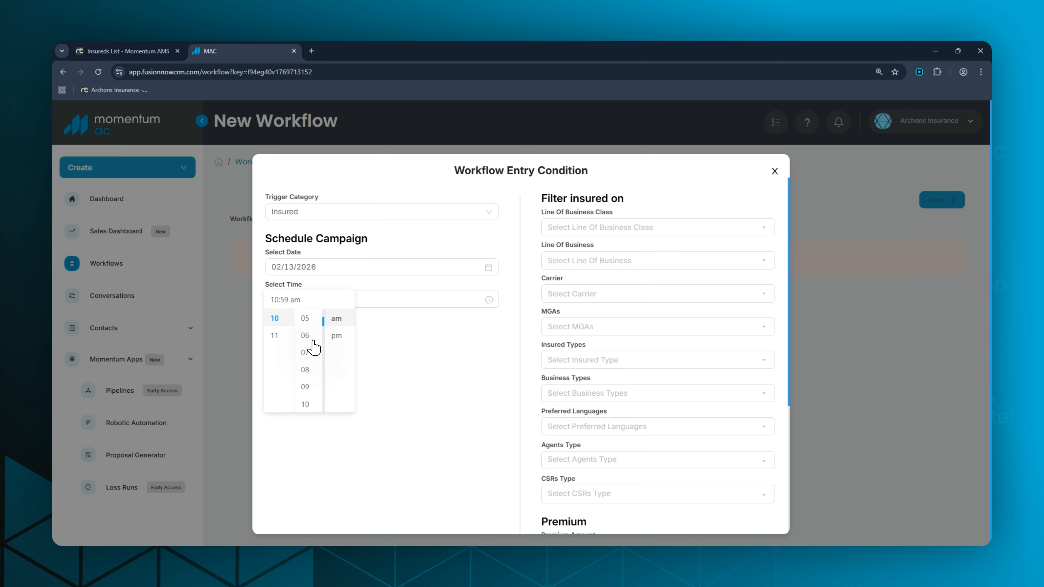
pyautogui.click(389, 338)
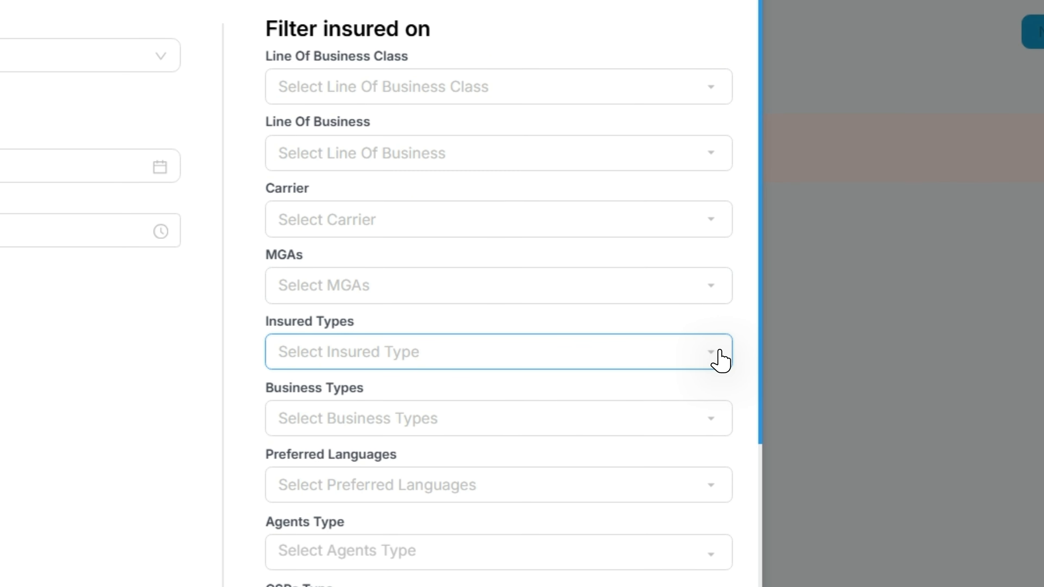
# Filter the insureds by including the Transcendent tag and save the workflow entry condition.
pyautogui.click(721, 352)
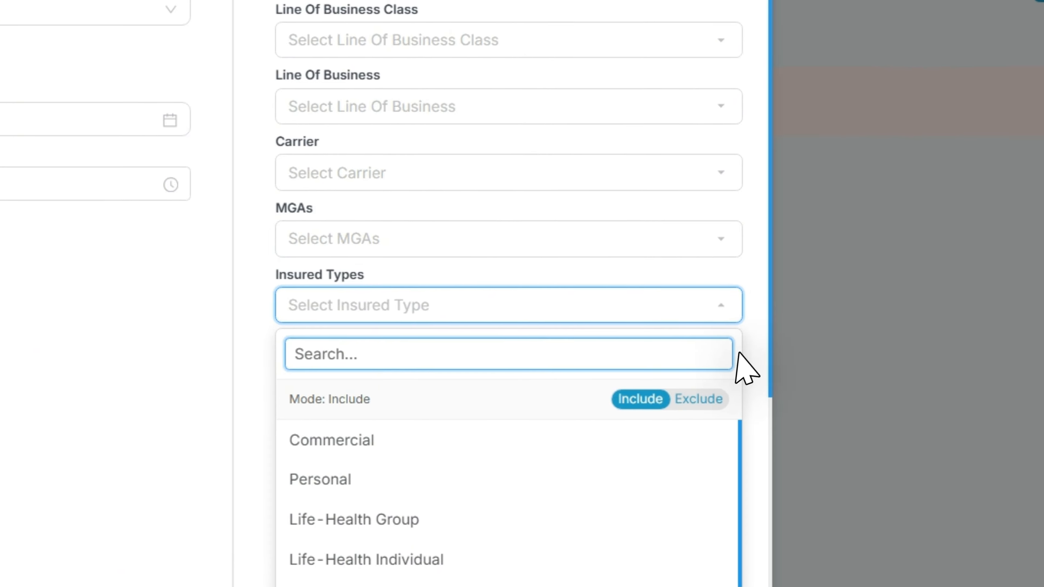
pyautogui.click(756, 332)
pyautogui.scroll(-2, 758, 323)
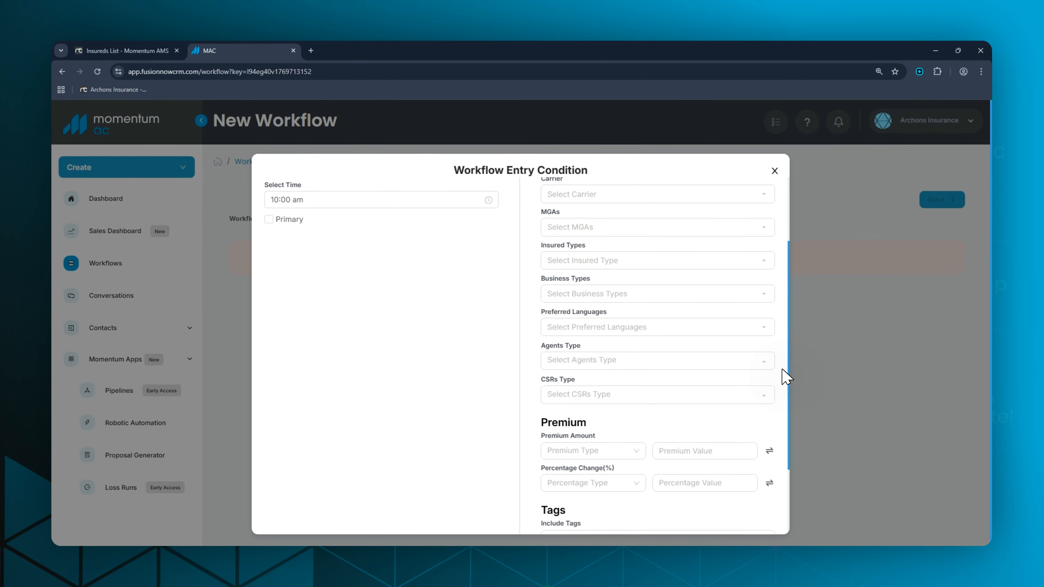
pyautogui.scroll(-5, 783, 377)
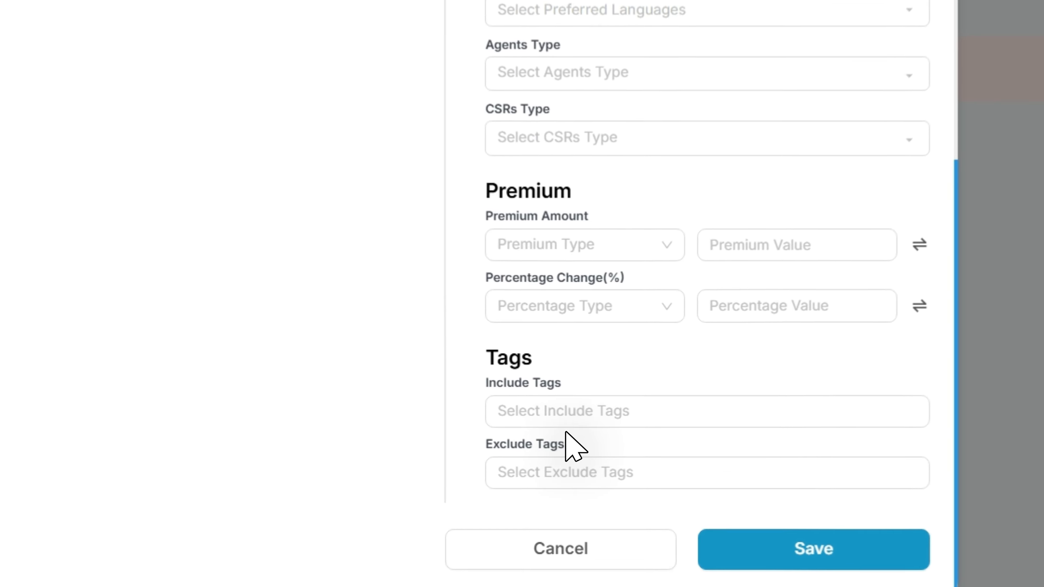
pyautogui.click(571, 411)
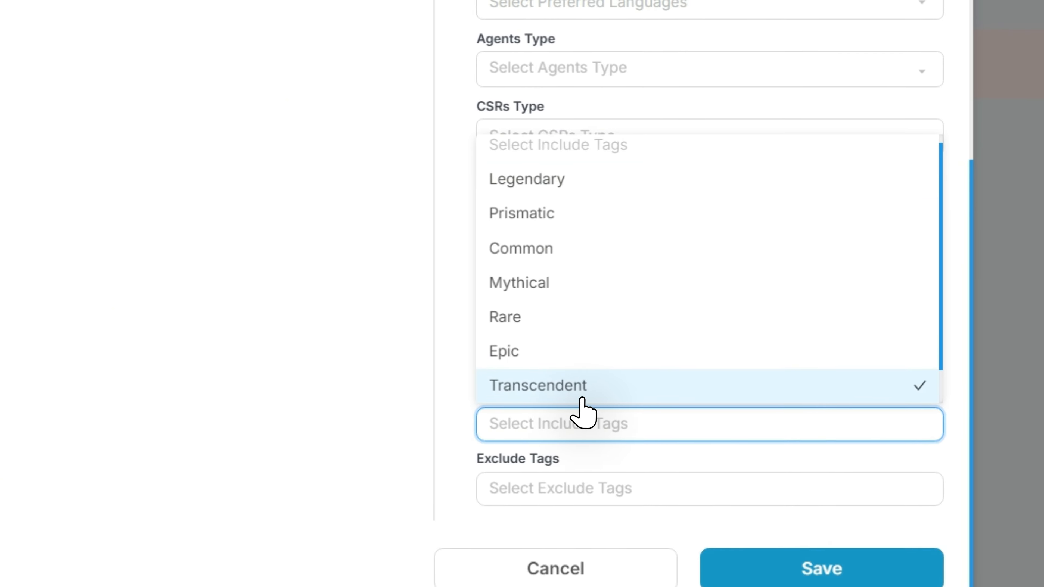
pyautogui.click(583, 398)
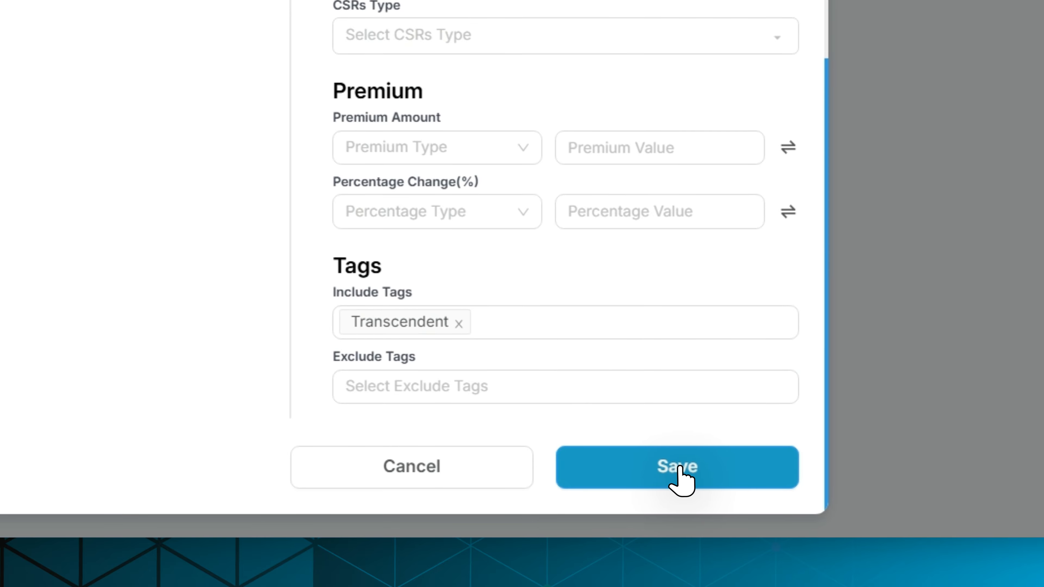
pyautogui.click(680, 469)
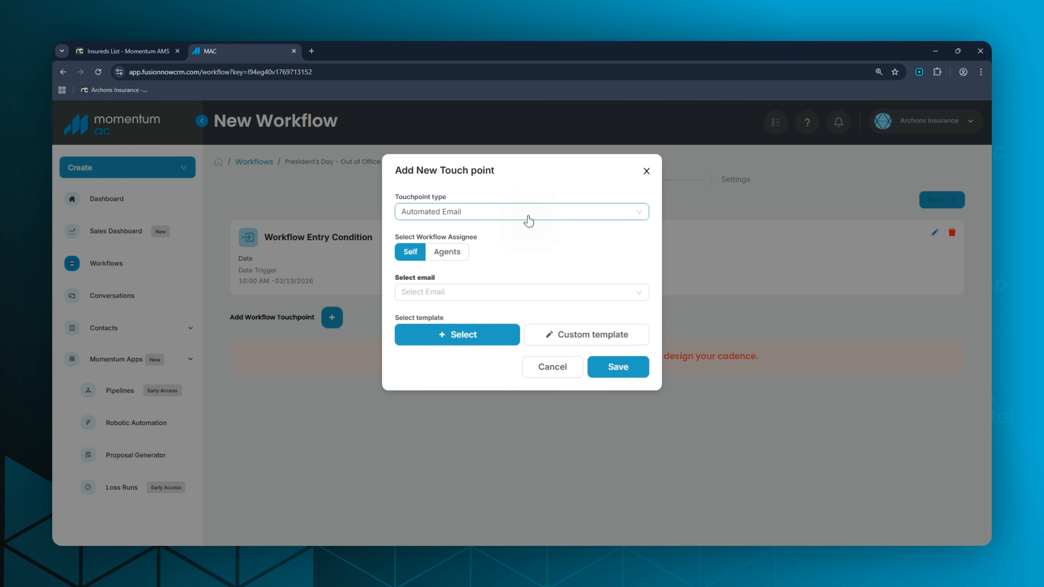
# Make the new touchpoint an Automated Email assigned to Self and choose the Gmail account as its sending email.
pyautogui.click(529, 219)
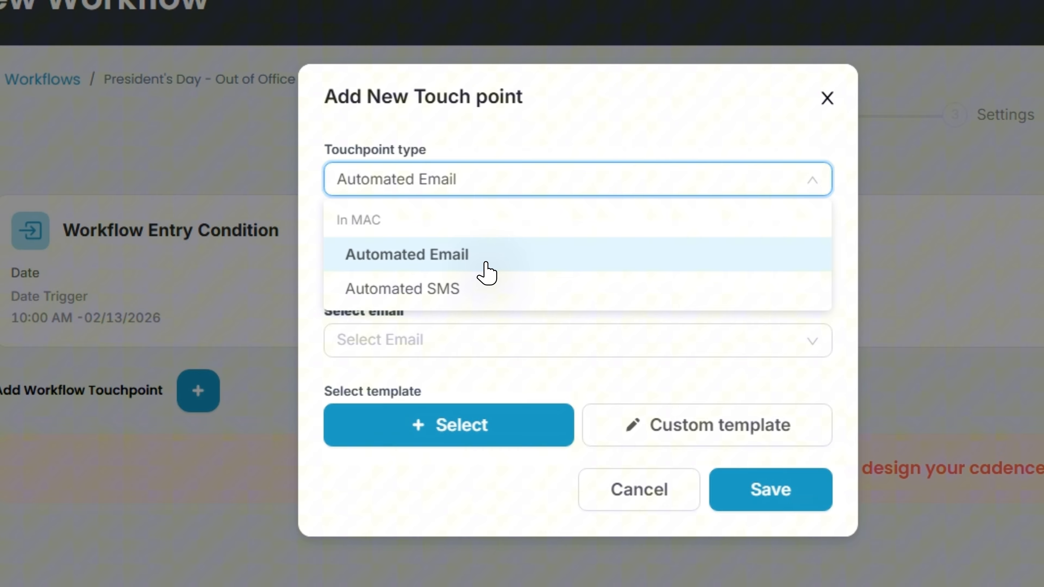
pyautogui.click(477, 251)
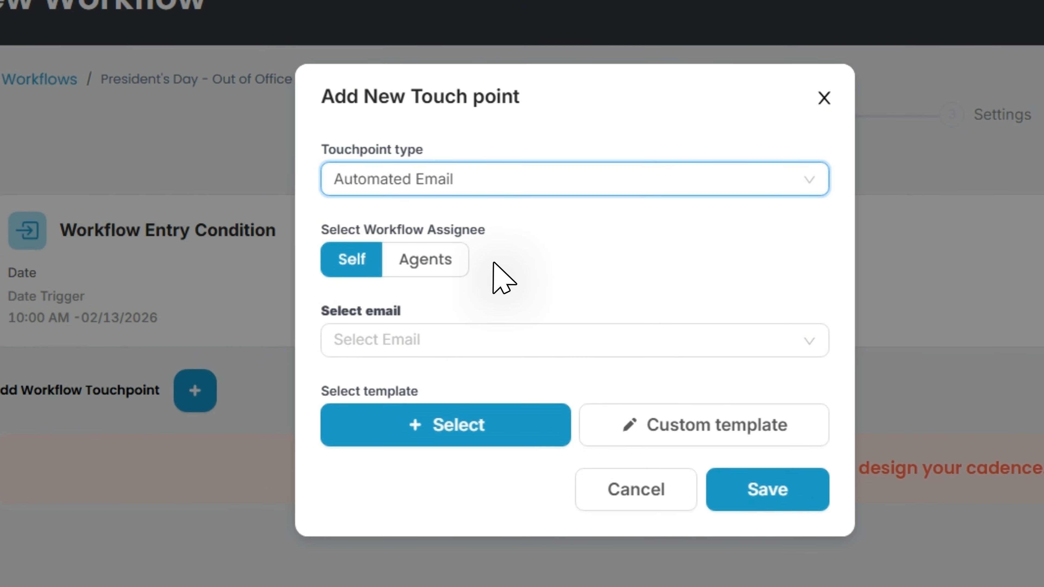
pyautogui.click(500, 340)
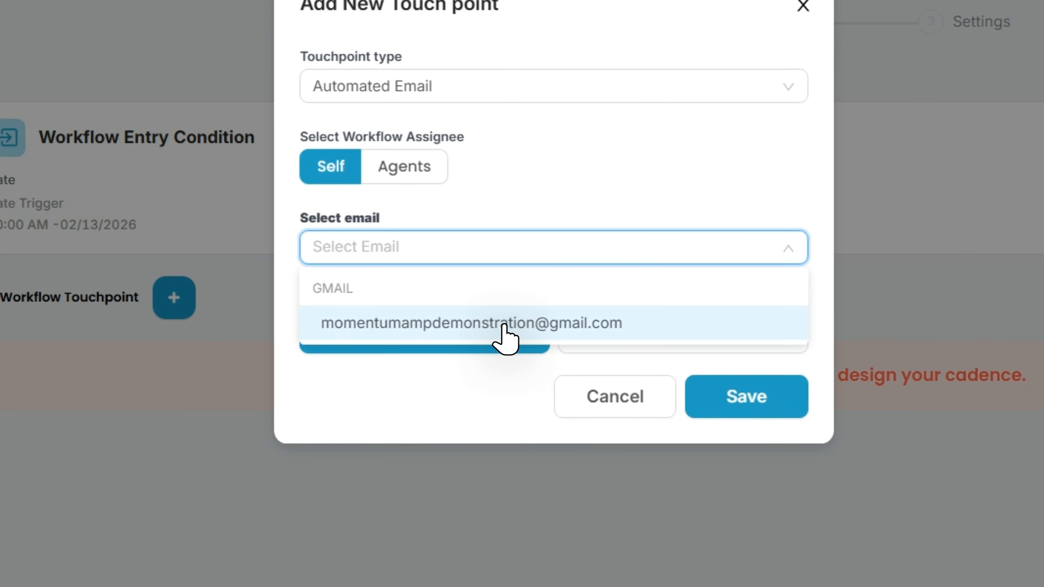
pyautogui.click(504, 325)
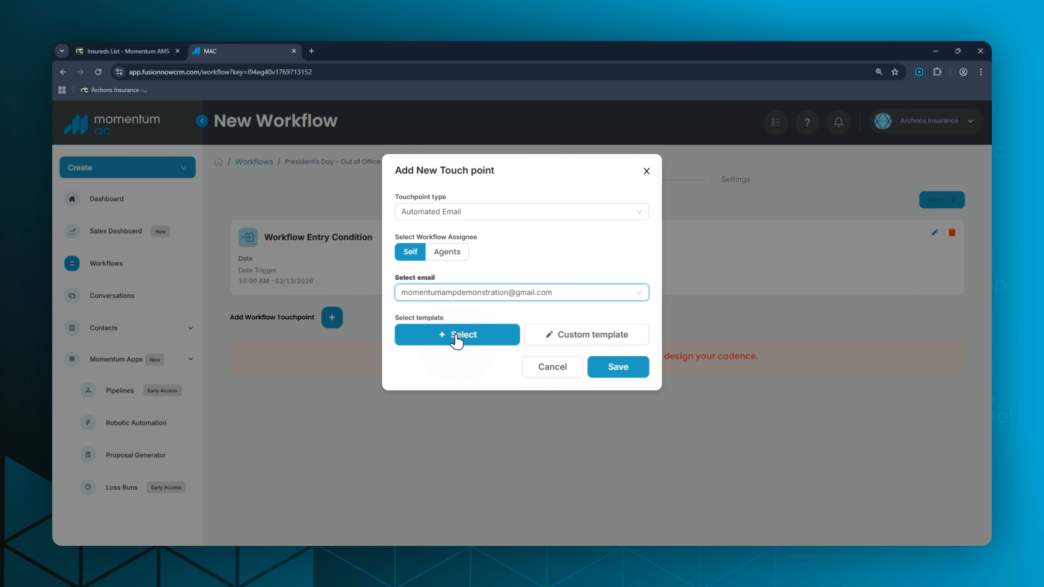
# Check the selectable templates, close them, and start a custom email template for the touchpoint.
pyautogui.click(455, 343)
pyautogui.click(737, 279)
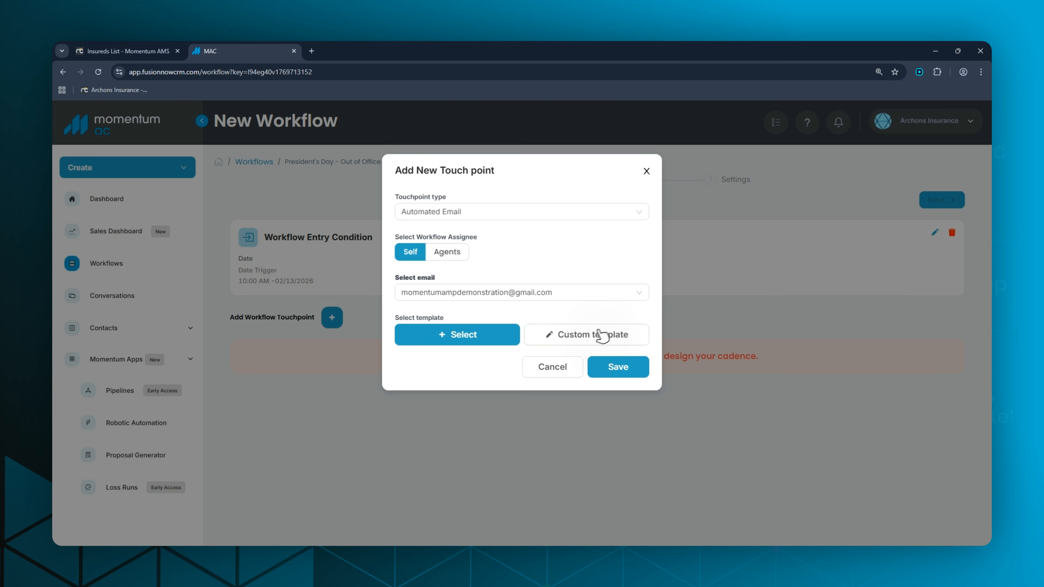
pyautogui.click(576, 350)
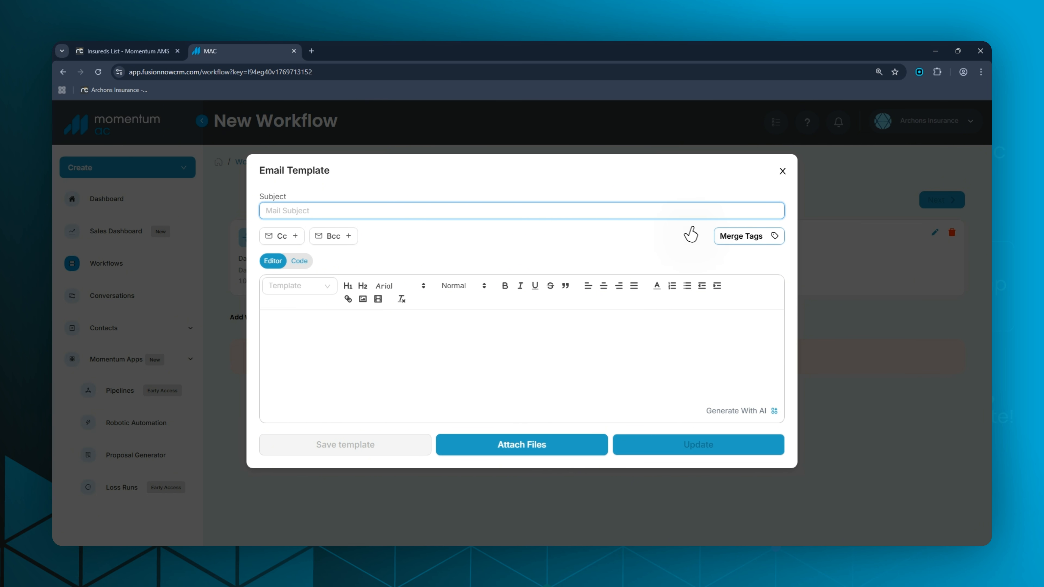
# Write the email subject "{InsuranceAgency.Name} will be Out of Office - President's Day", using the Agency Name merge tag.
pyautogui.click(731, 239)
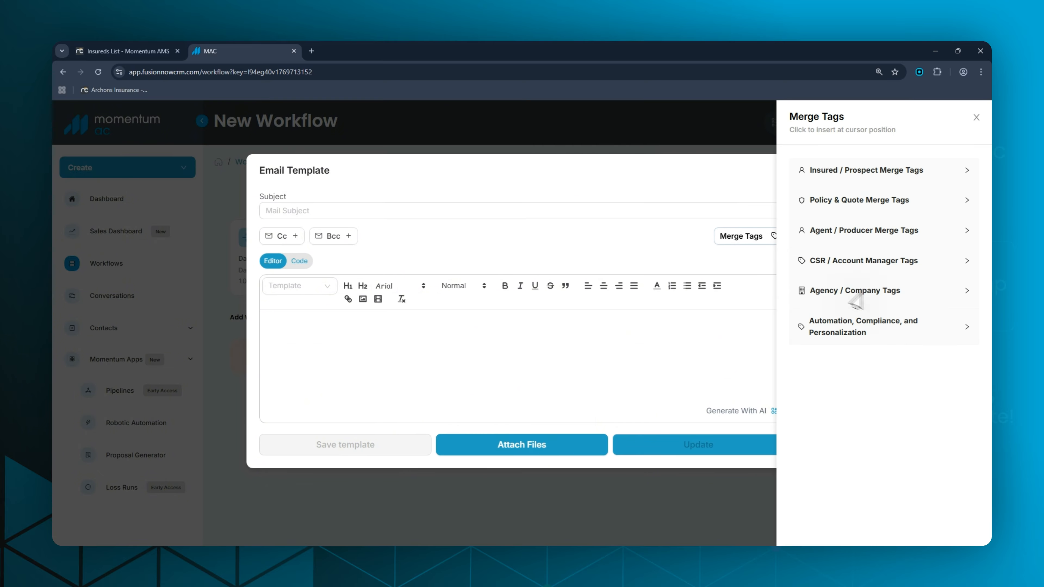
pyautogui.click(896, 300)
pyautogui.click(854, 334)
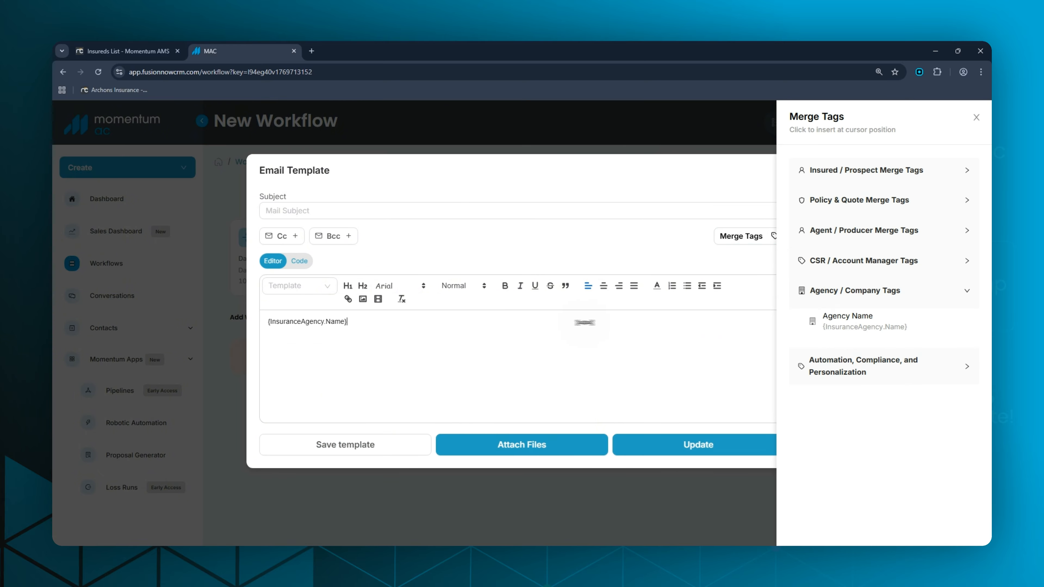
pyautogui.click(311, 211)
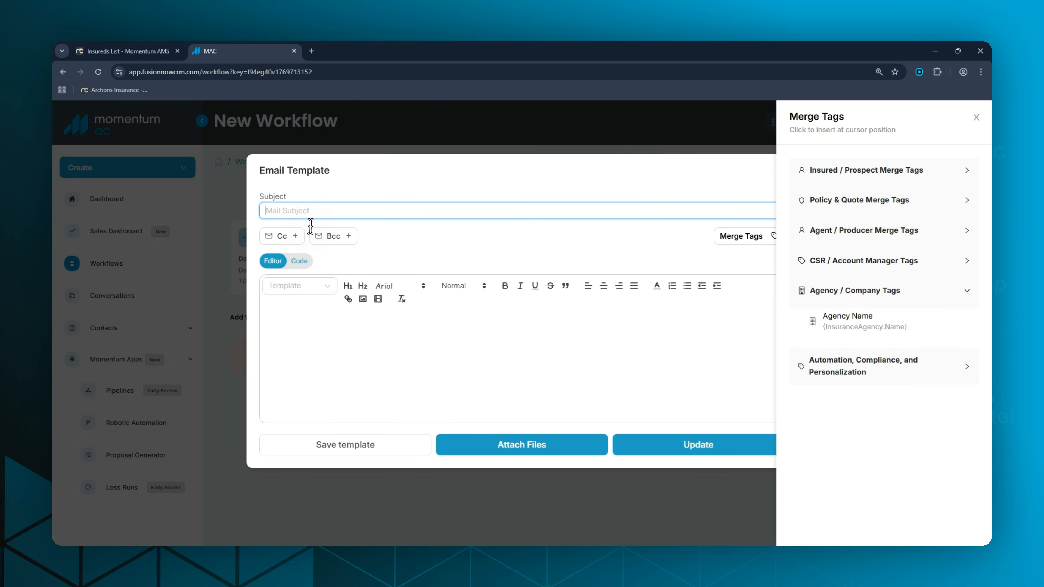
pyautogui.write('{InsuranceAgency.Name}')
pyautogui.write('will be Ouy')
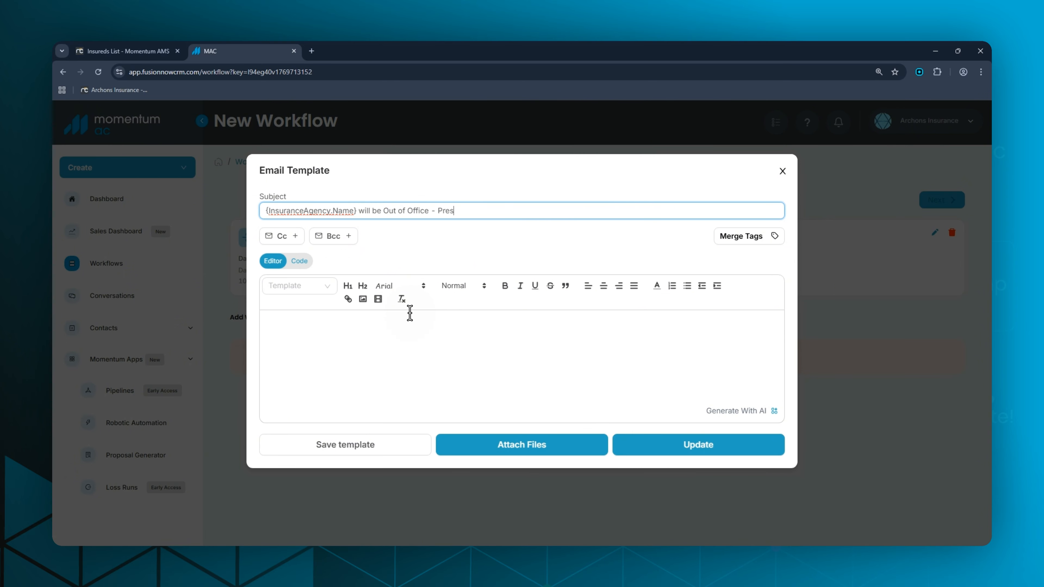
# Generate the body with AI from "create an email stating that we will be out of office on Feb 16, 2026 due to President's Day" and use it.
pyautogui.click(399, 334)
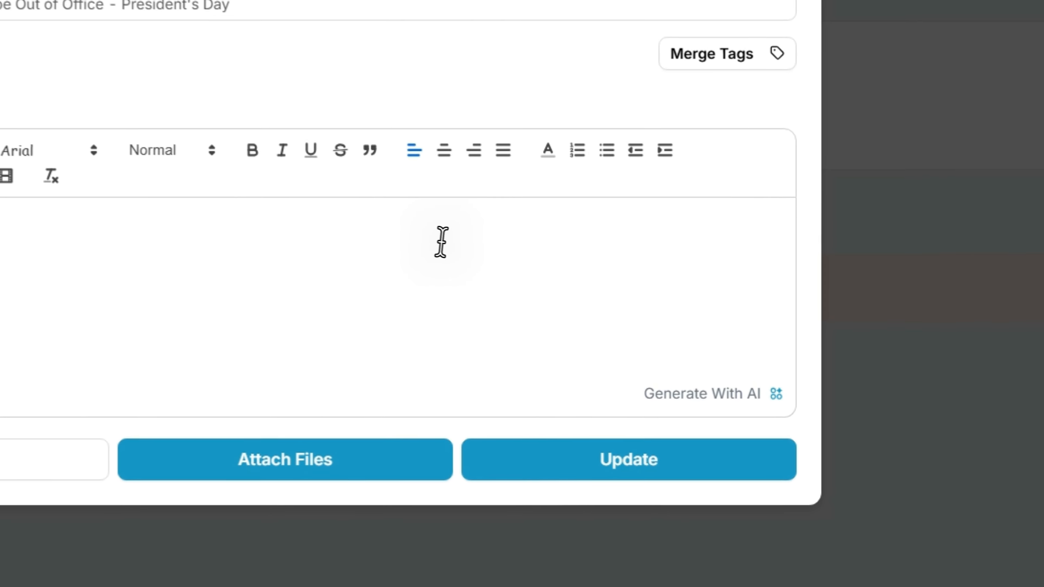
pyautogui.click(692, 394)
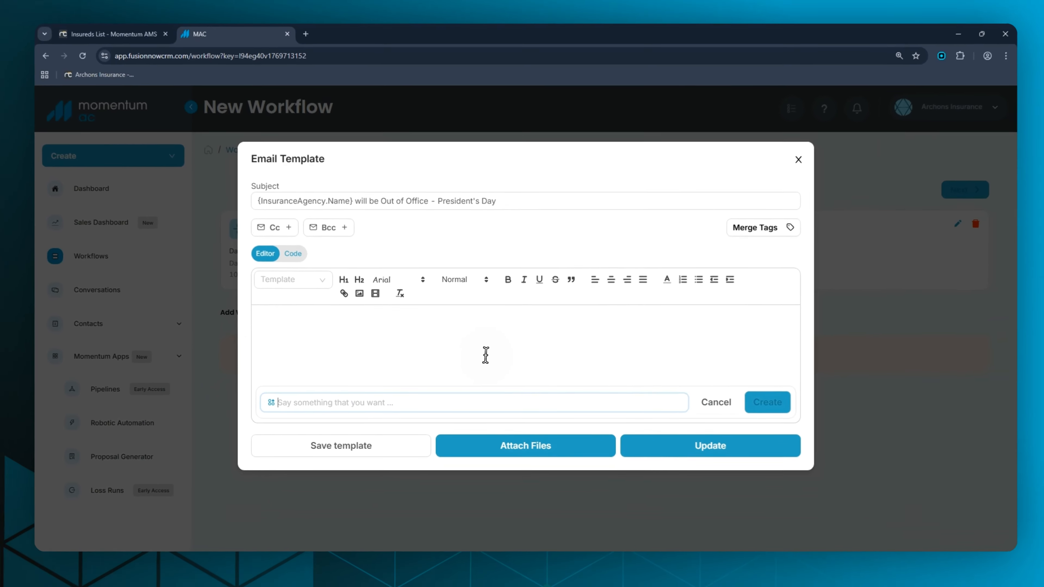
pyautogui.write('creatr')
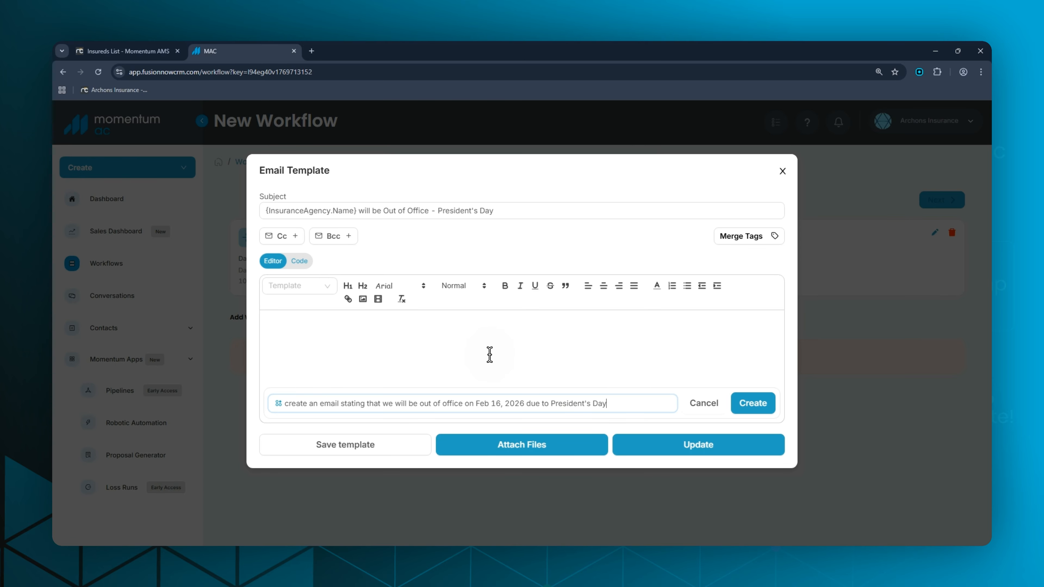
pyautogui.click(753, 410)
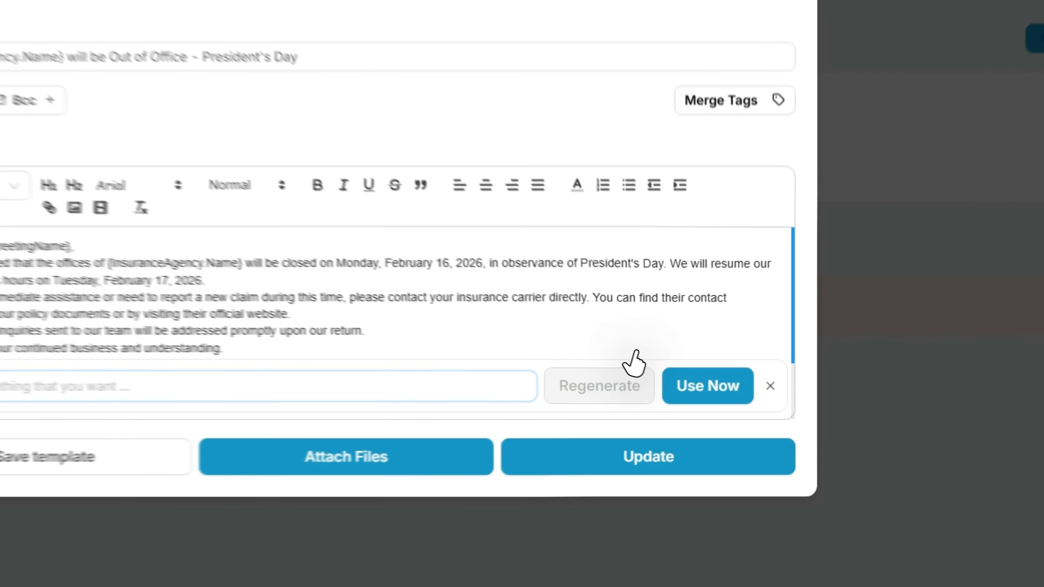
pyautogui.click(725, 385)
# Replace the greeting's {Insured.GreetingName} tag with the {Insured.FirstName} merge tag.
pyautogui.click(394, 319)
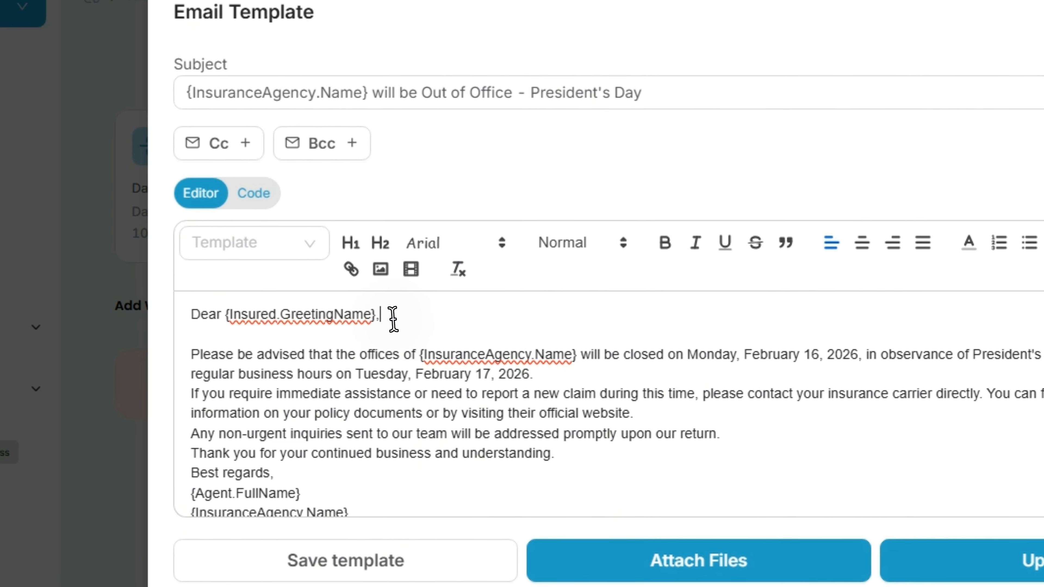
pyautogui.press('Left')
pyautogui.hotkey('ctrl', 'shift', 'Left')
pyautogui.hotkey('ctrl', 'shift', 'Left')
pyautogui.hotkey('ctrl', 'shift', 'Left')
pyautogui.press('BackSpace')
pyautogui.click(644, 281)
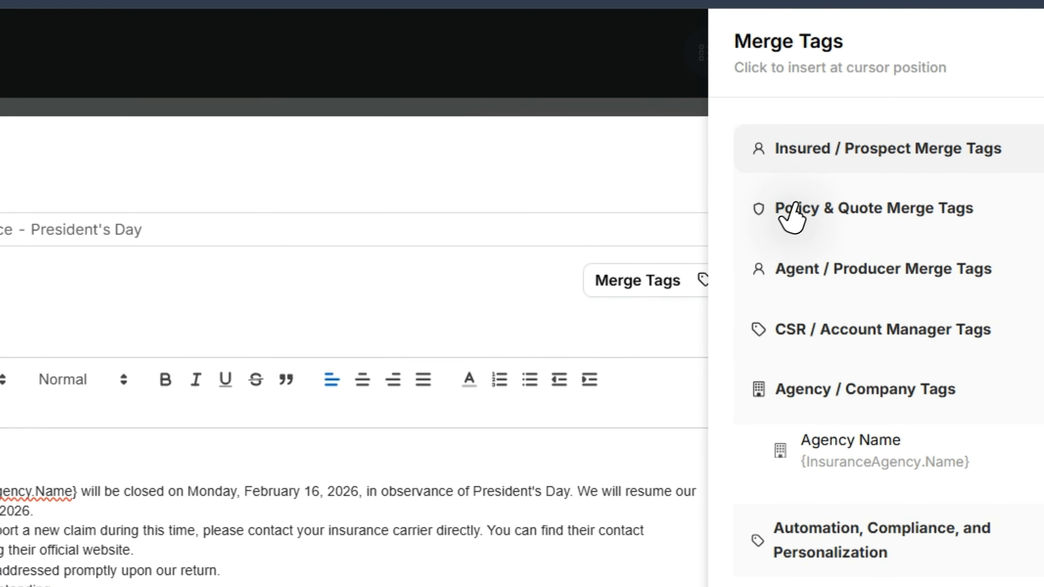
pyautogui.click(859, 150)
pyautogui.click(805, 236)
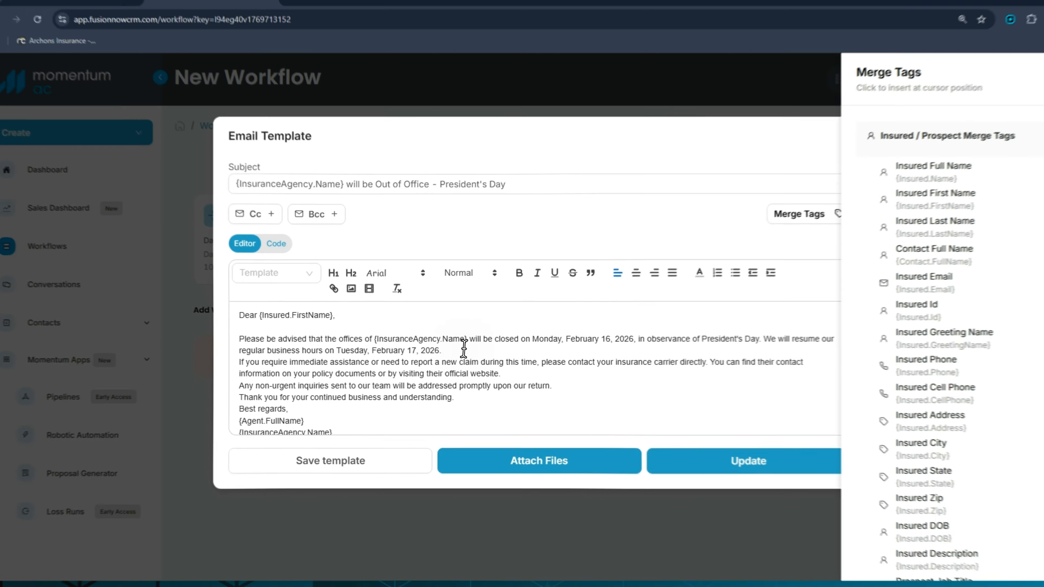
# Insert blank lines between the email body's paragraphs and before the "Best regards" closing.
pyautogui.click(570, 350)
pyautogui.press('Return')
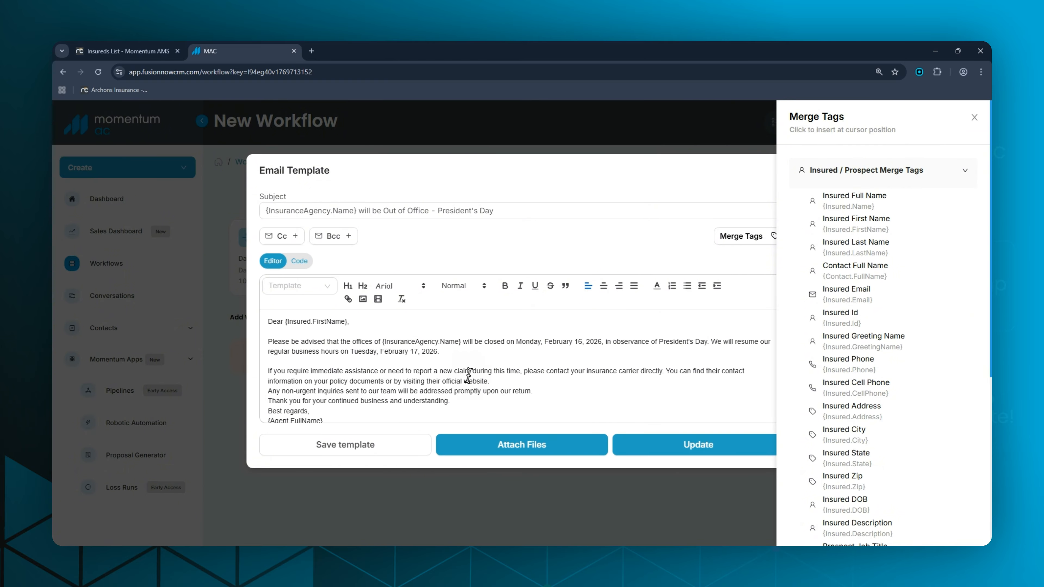
pyautogui.press('Return')
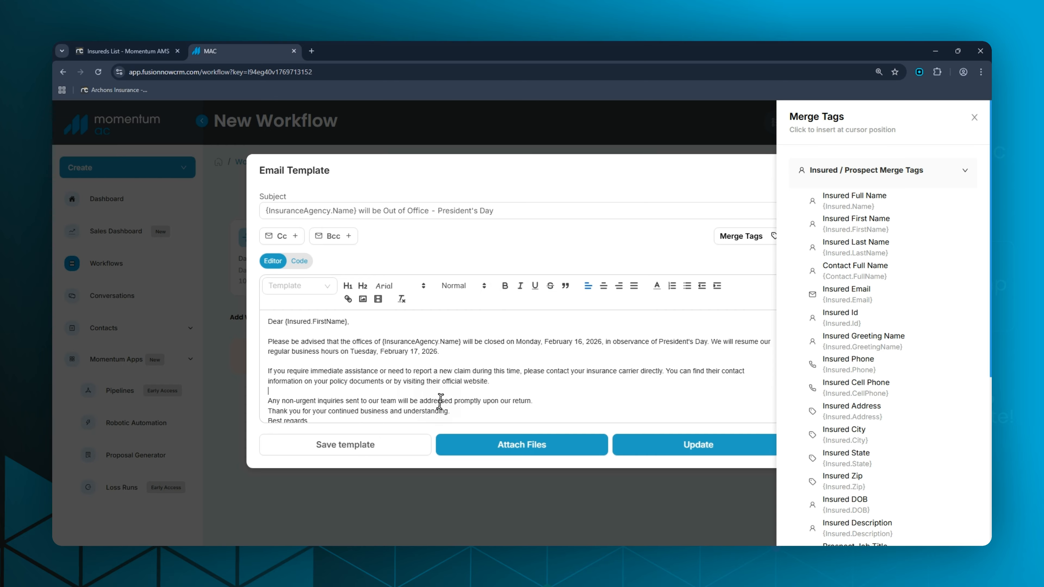
pyautogui.press('Return')
pyautogui.scroll(-1, 290, 399)
pyautogui.click(266, 380)
pyautogui.press('Return')
pyautogui.scroll(-1, 338, 375)
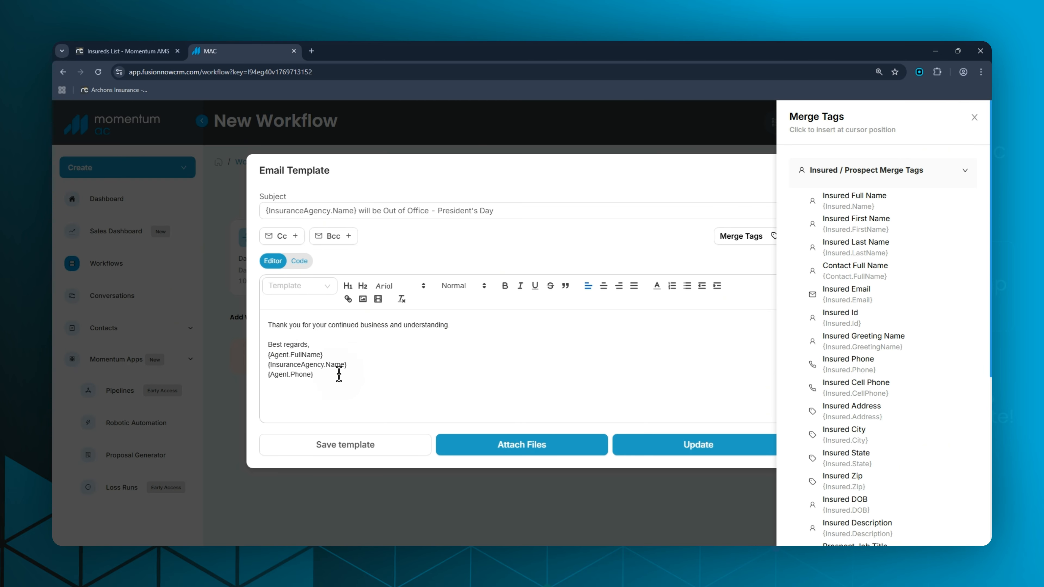
# Close the merge tag list, apply the finished email template, and save the automated email touchpoint.
pyautogui.click(975, 117)
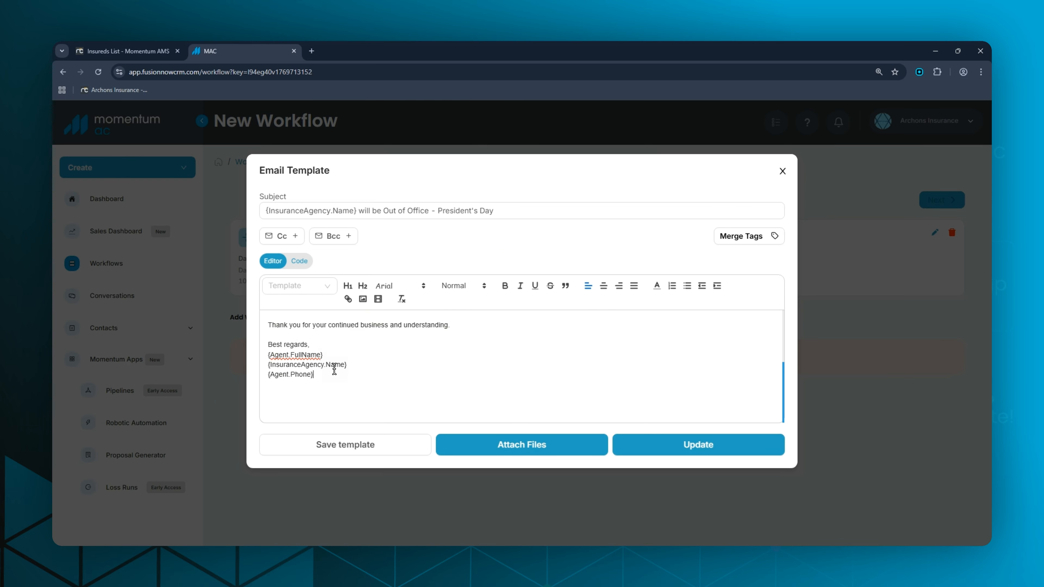
pyautogui.click(708, 452)
pyautogui.click(624, 374)
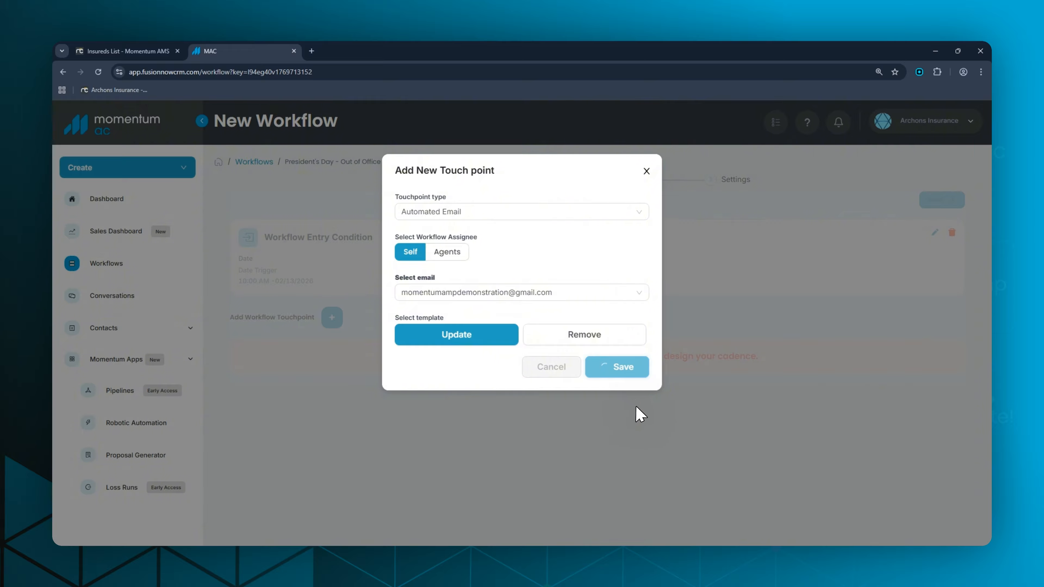
# Expand the Day 1 touchpoint and review its full email content with the merge tags.
pyautogui.click(874, 431)
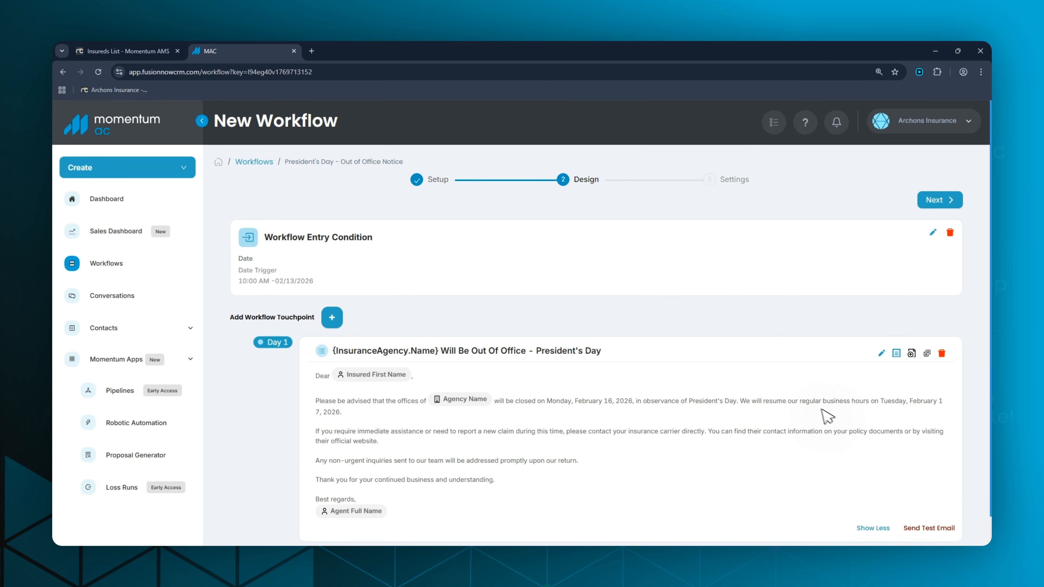
pyautogui.scroll(-1, 777, 384)
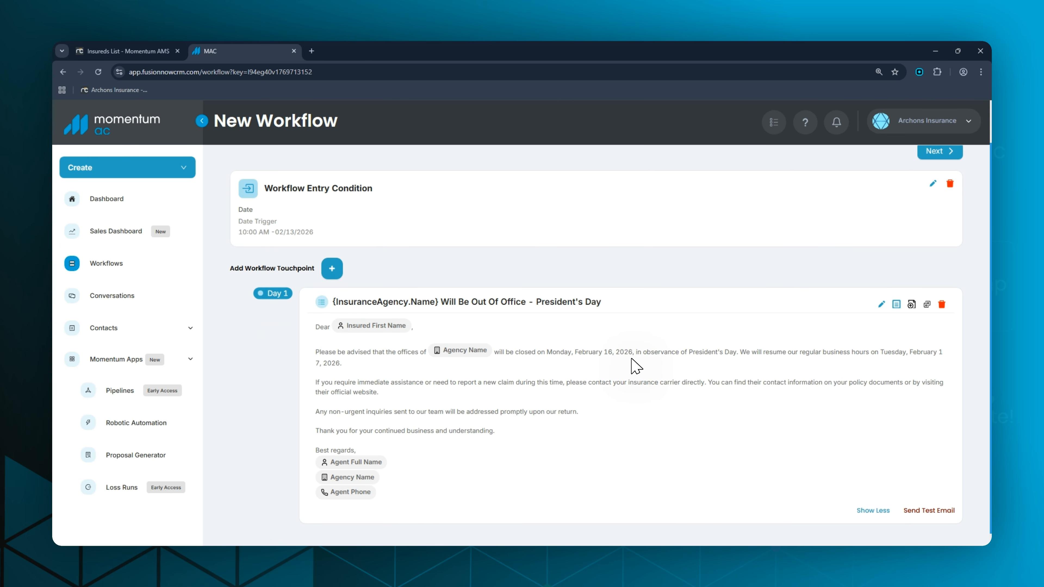
pyautogui.scroll(1, 770, 270)
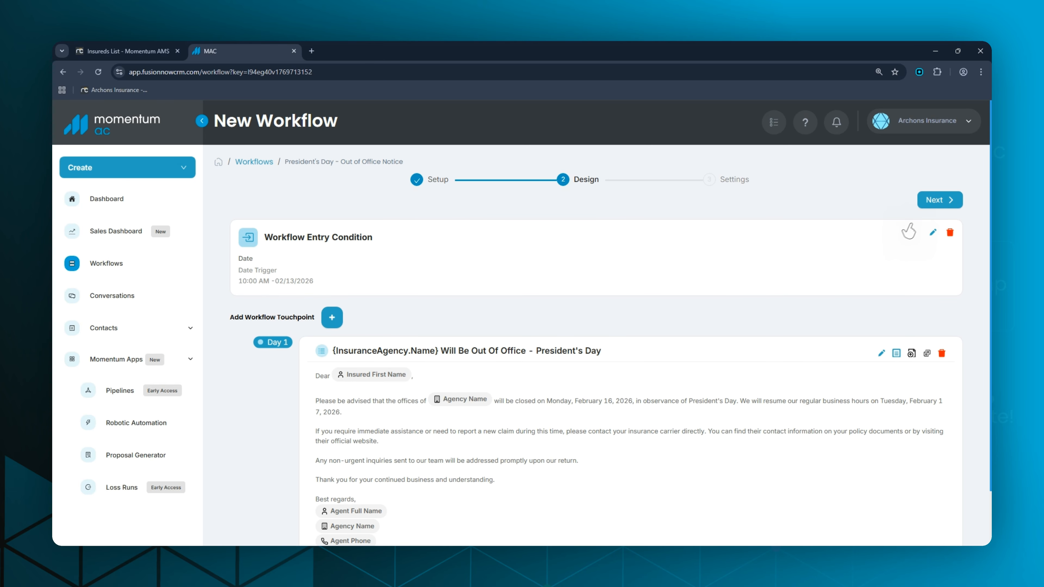
# Proceed to the workflow settings, review the exit conditions, then submit and run the workflow, confirming immediate execution.
pyautogui.click(941, 201)
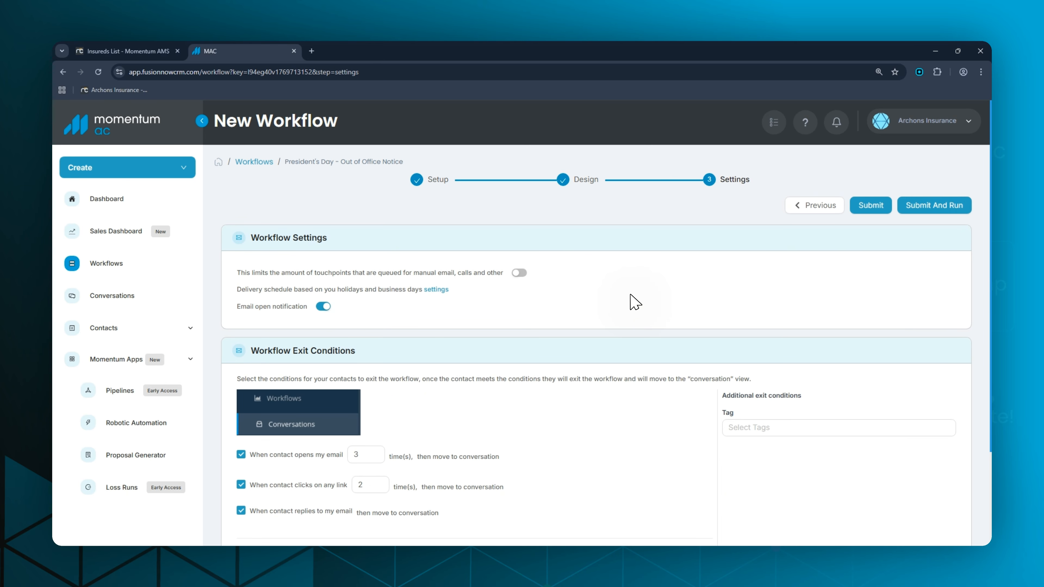
pyautogui.scroll(-3, 635, 303)
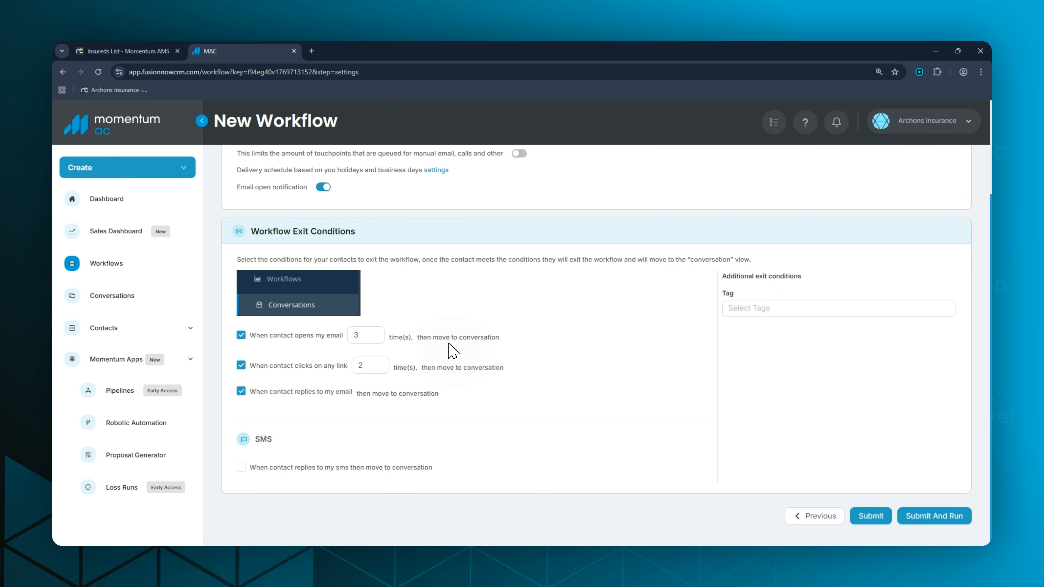
pyautogui.scroll(1, 601, 390)
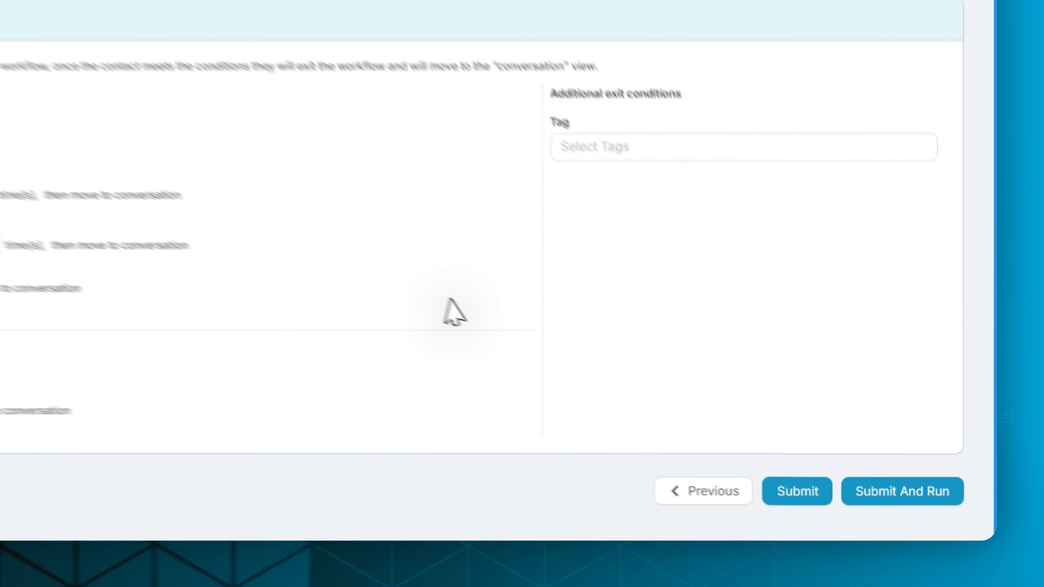
pyautogui.click(834, 480)
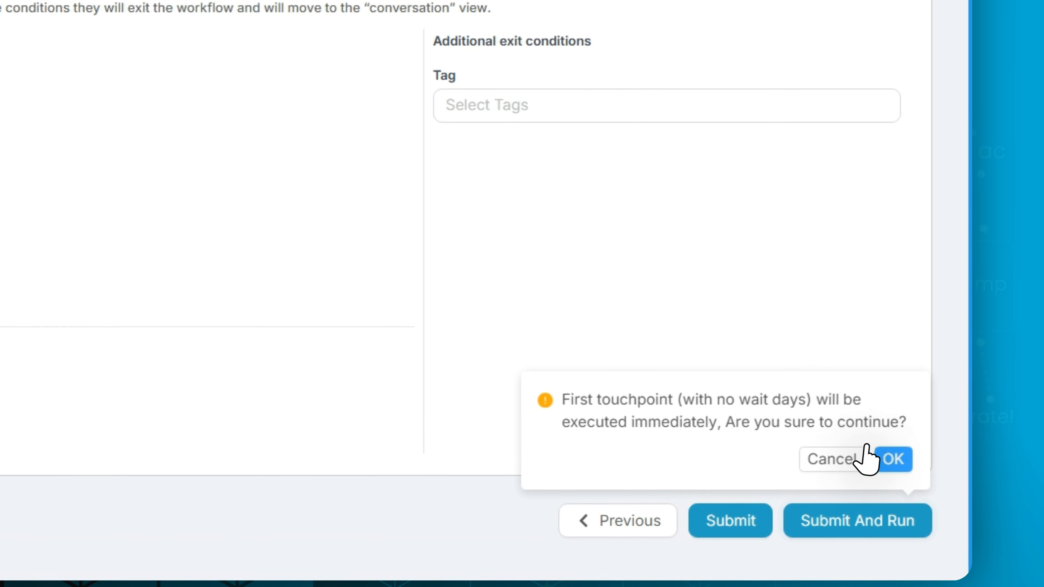
pyautogui.click(891, 459)
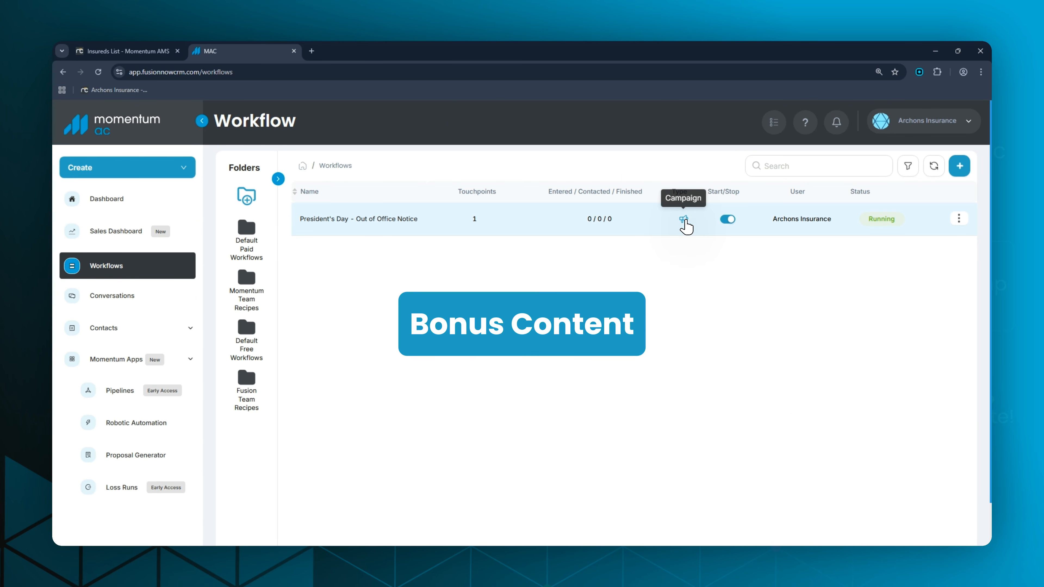
# Open the holiday definitions in the admin settings.
pyautogui.click(919, 121)
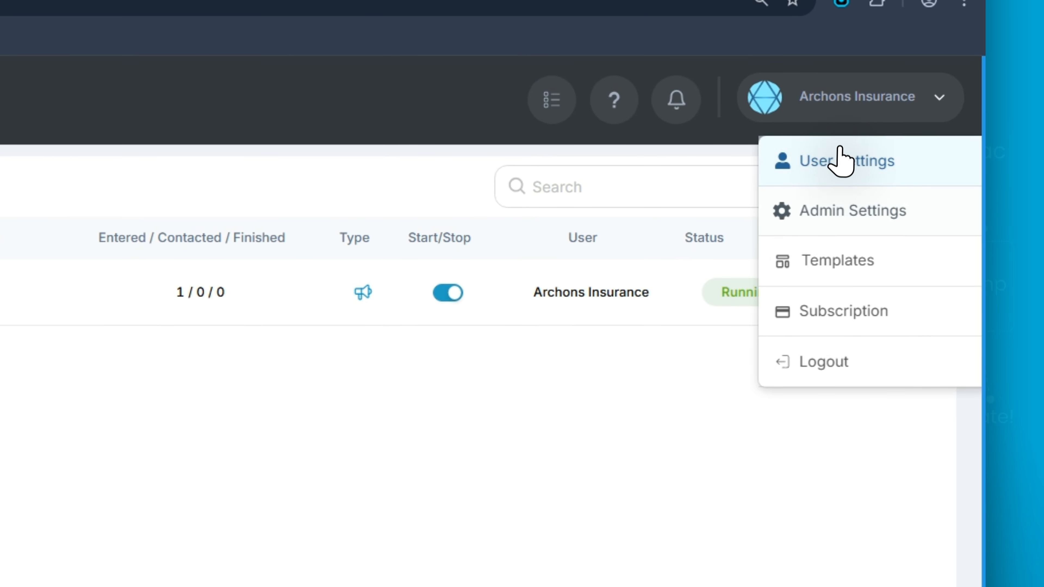
pyautogui.click(841, 211)
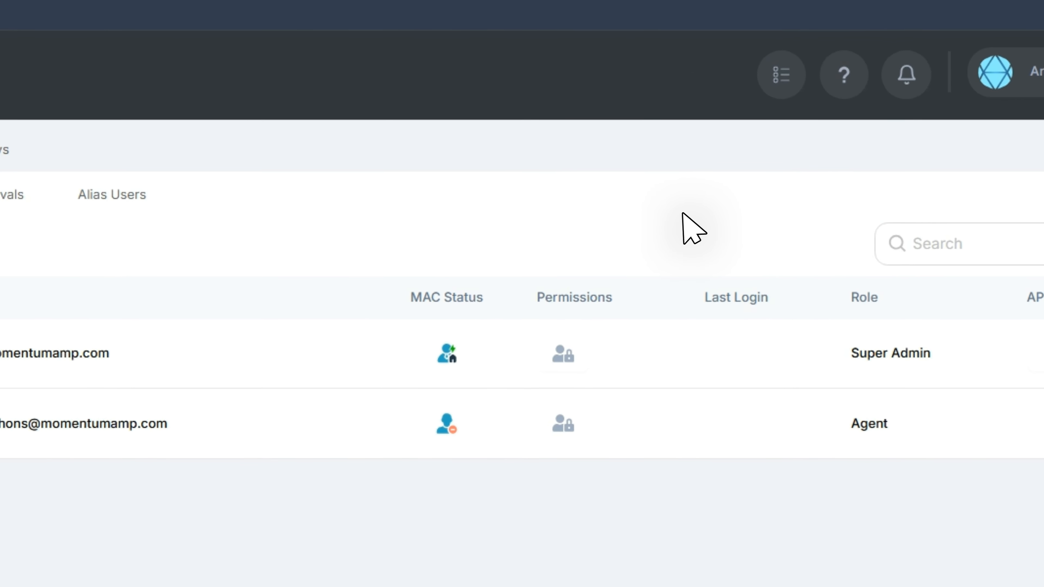
pyautogui.click(5, 153)
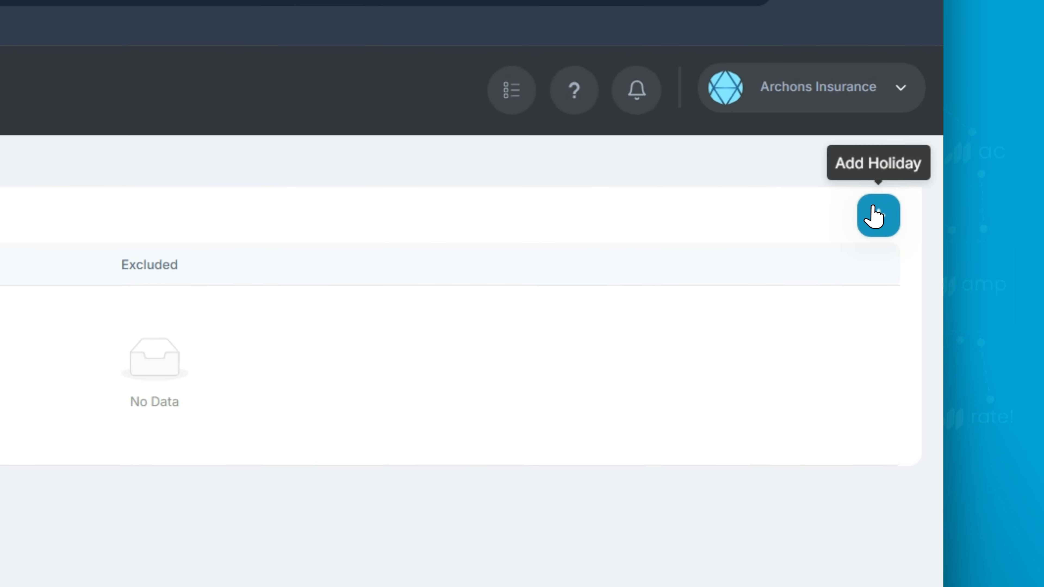
# Add a holiday named "President's Day" with start and end date 16-02-2026 and save it.
pyautogui.click(878, 215)
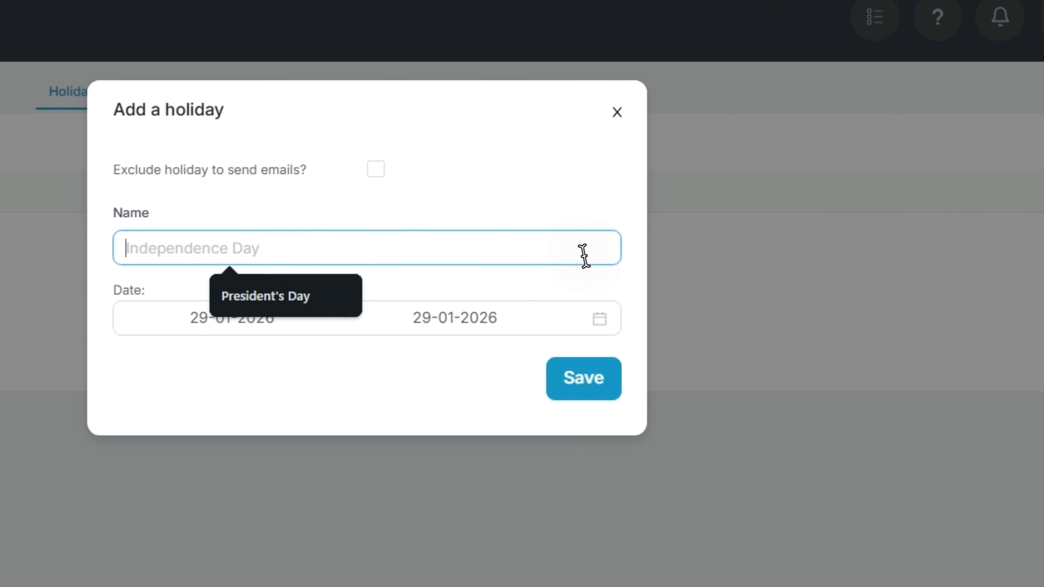
pyautogui.write("President's Day")
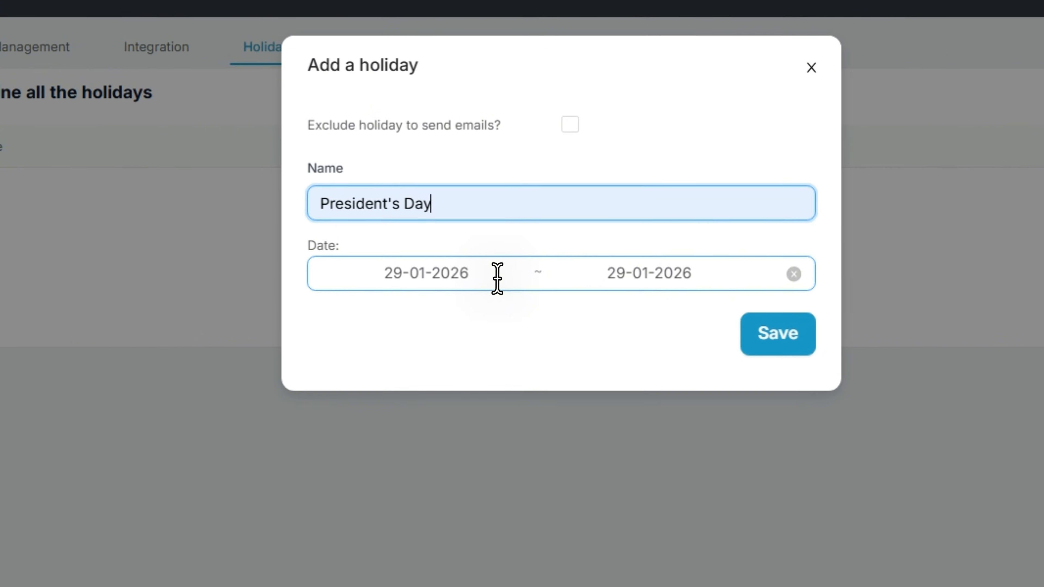
pyautogui.click(497, 276)
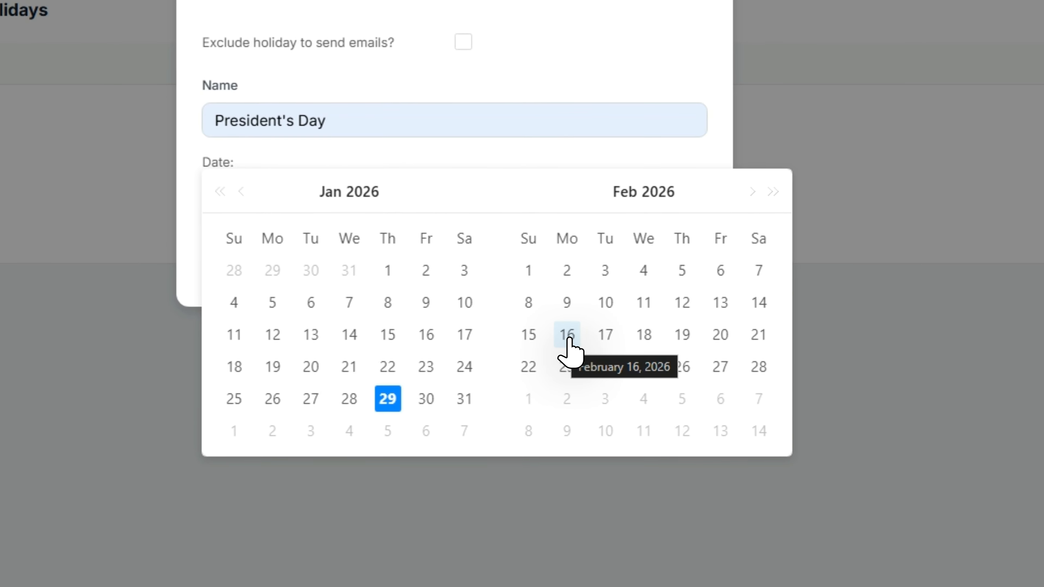
pyautogui.click(569, 338)
pyautogui.click(567, 336)
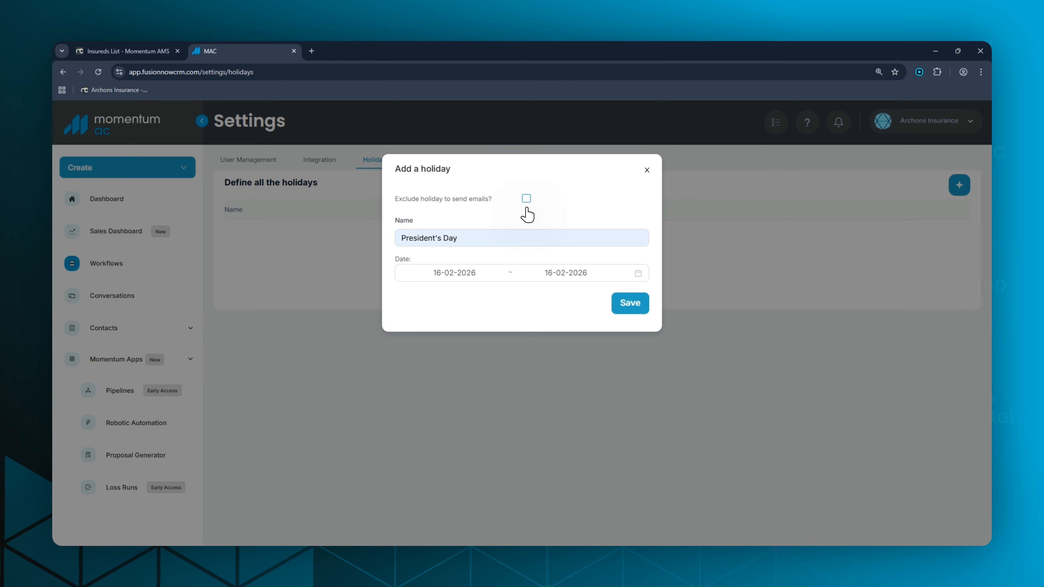
pyautogui.click(625, 307)
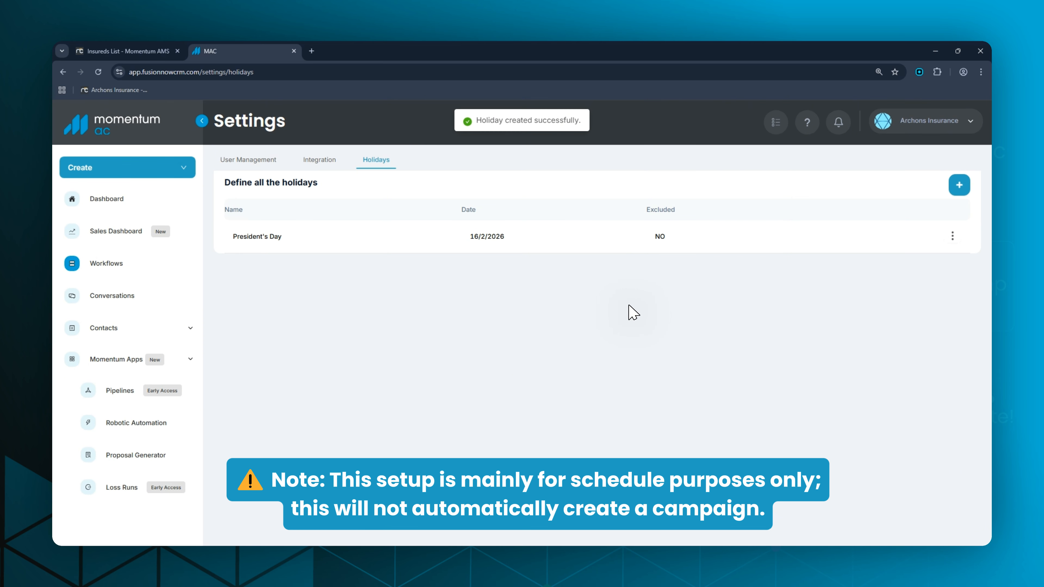
# Open the business days and times in the user settings to examine the weekly schedule.
pyautogui.click(930, 121)
pyautogui.click(896, 150)
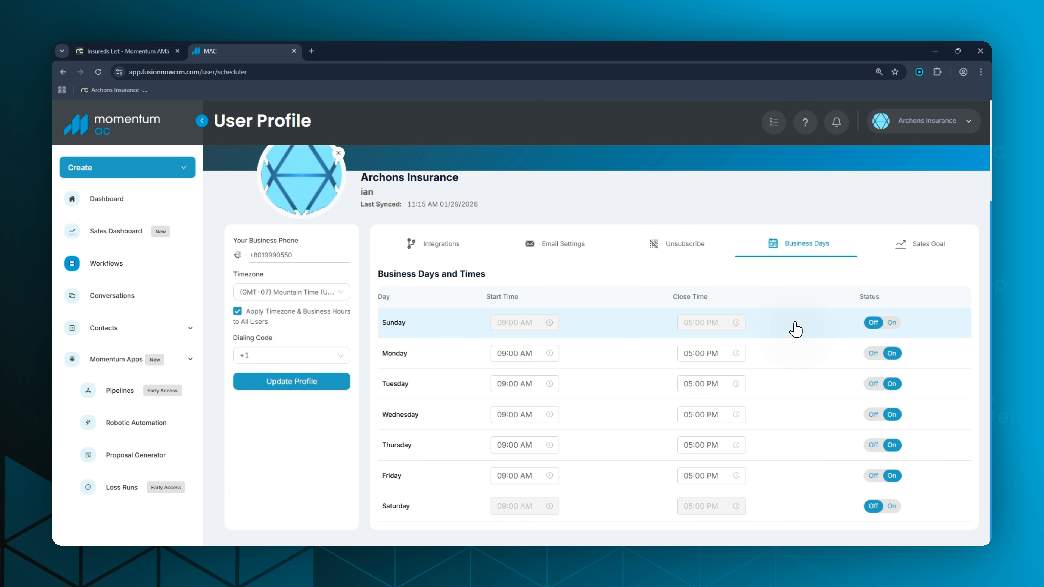